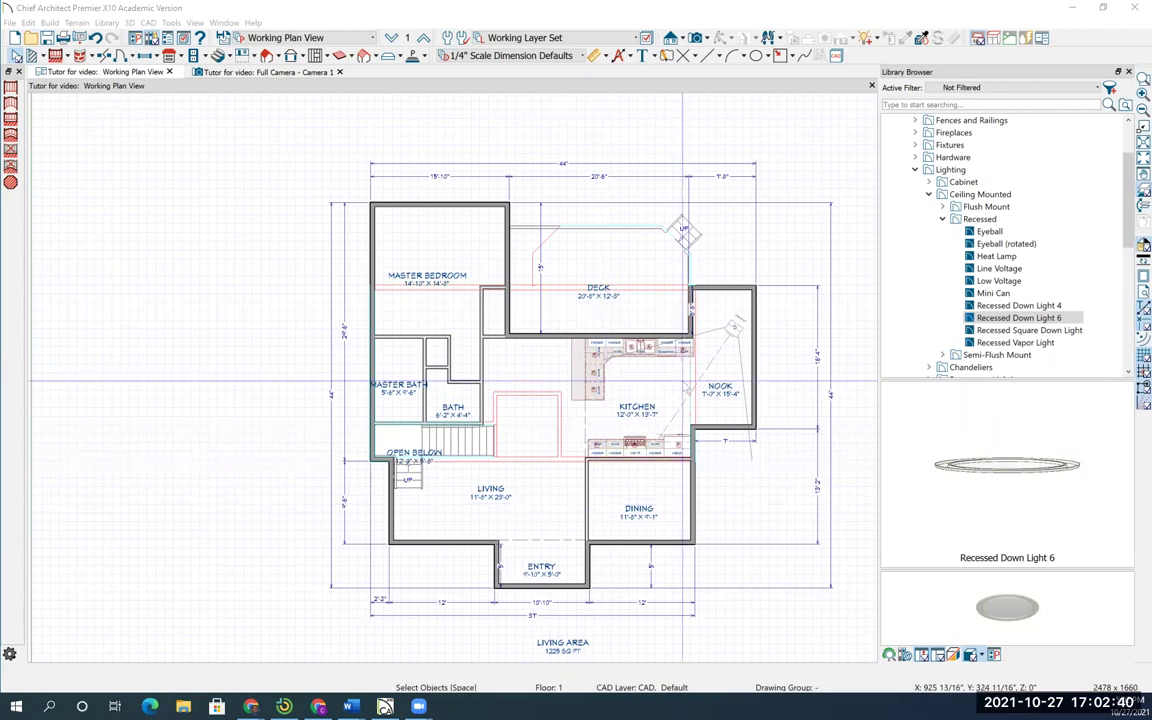
# - Open the Perspective Full Overview camera view, then orbit and zoom in on the house
pyautogui.moveTo(738, 465); pyautogui.dragTo(664, 458, button='middle')
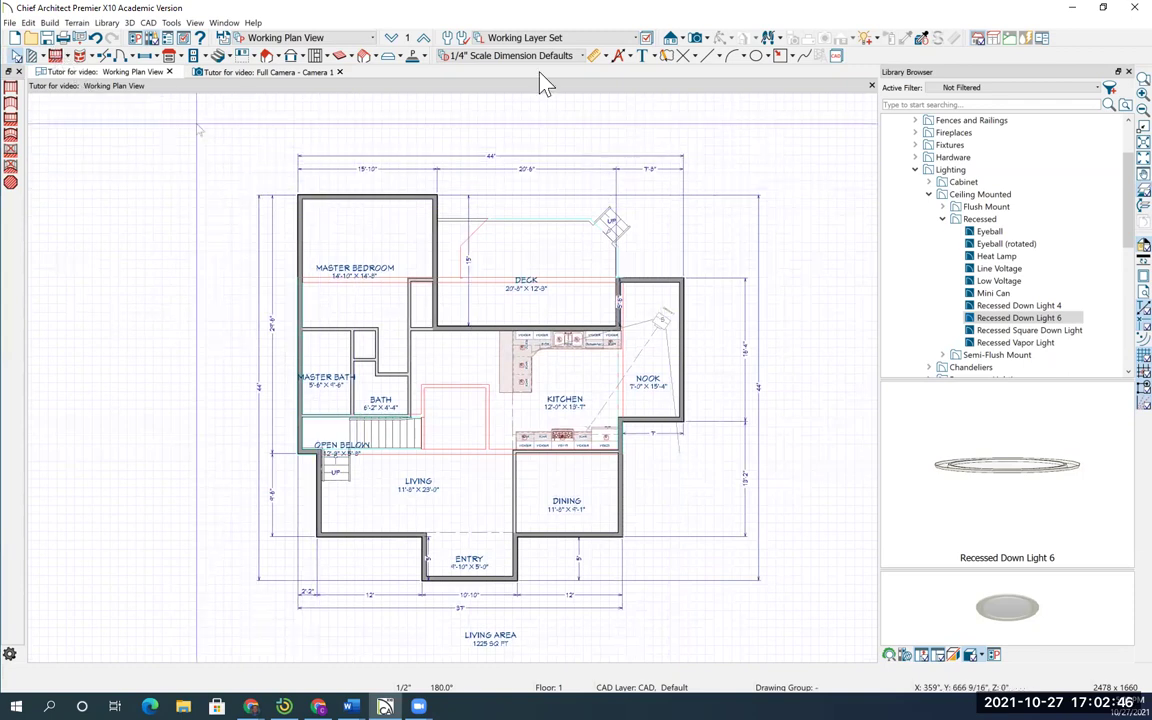
pyautogui.click(709, 41)
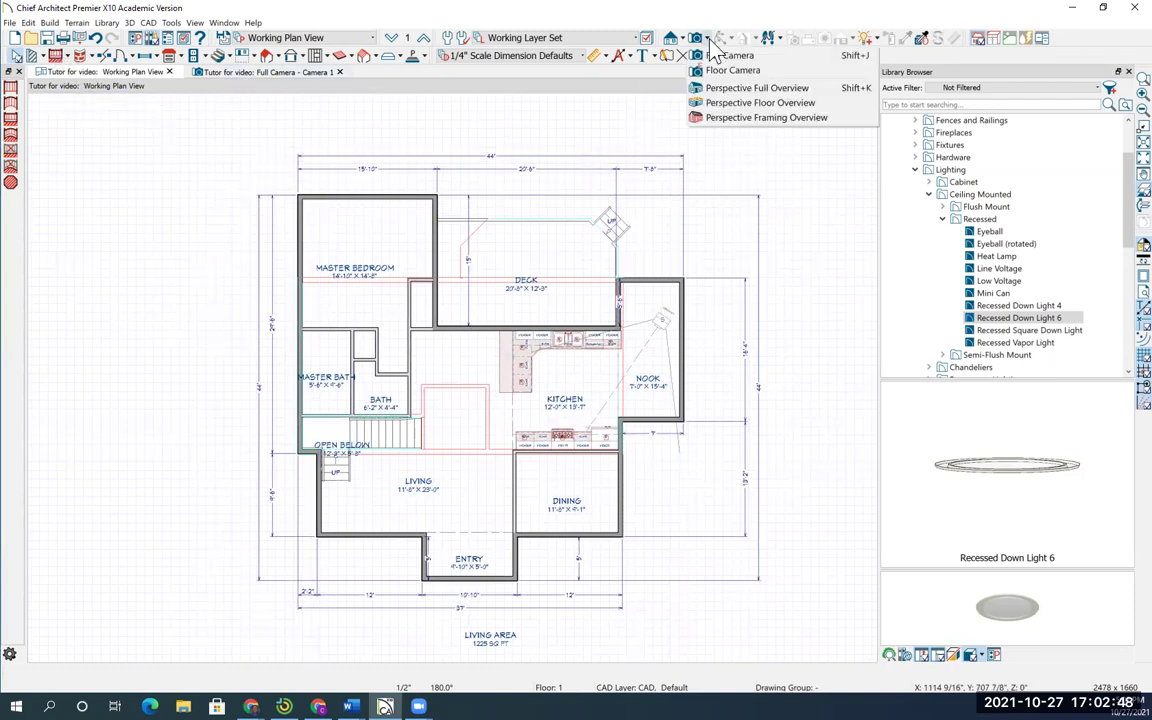
pyautogui.click(762, 90)
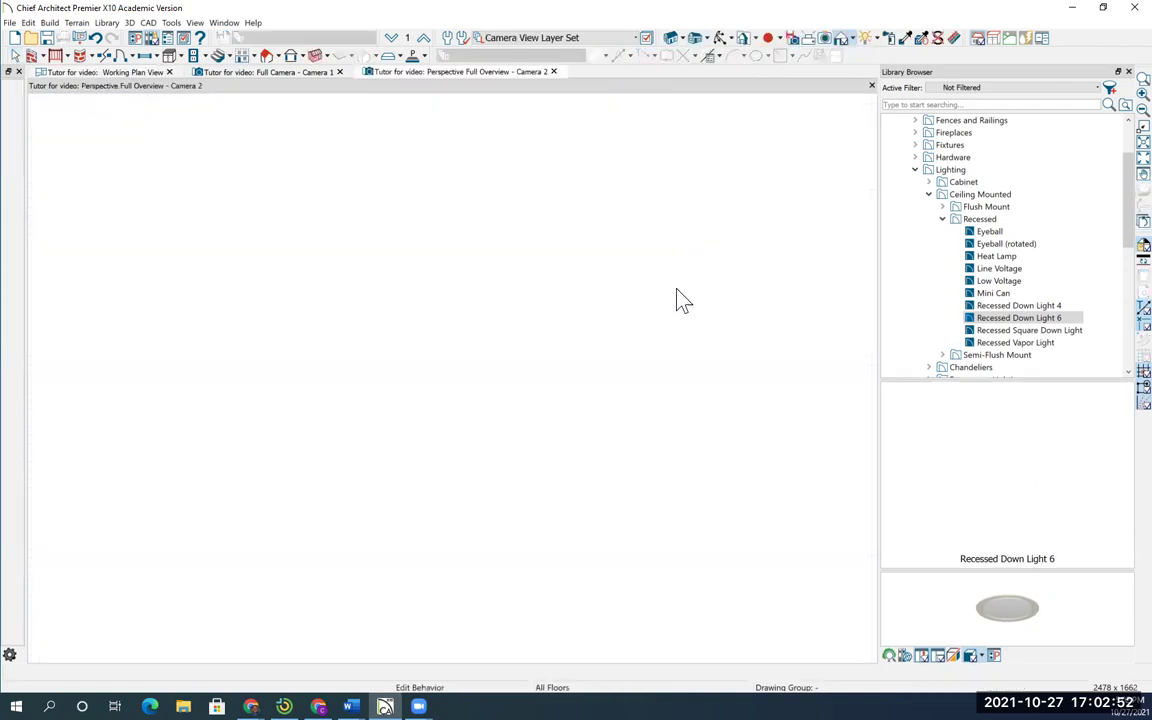
pyautogui.moveTo(417, 432)
pyautogui.mouseDown()
pyautogui.moveTo(388, 432)
pyautogui.moveTo(460, 364)
pyautogui.moveTo(424, 388)
pyautogui.moveTo(386, 391)
pyautogui.moveTo(174, 366)
pyautogui.moveTo(111, 391)
pyautogui.moveTo(159, 386)
pyautogui.moveTo(139, 393)
pyautogui.moveTo(144, 381)
pyautogui.mouseUp()
pyautogui.scroll(3, 460, 364)
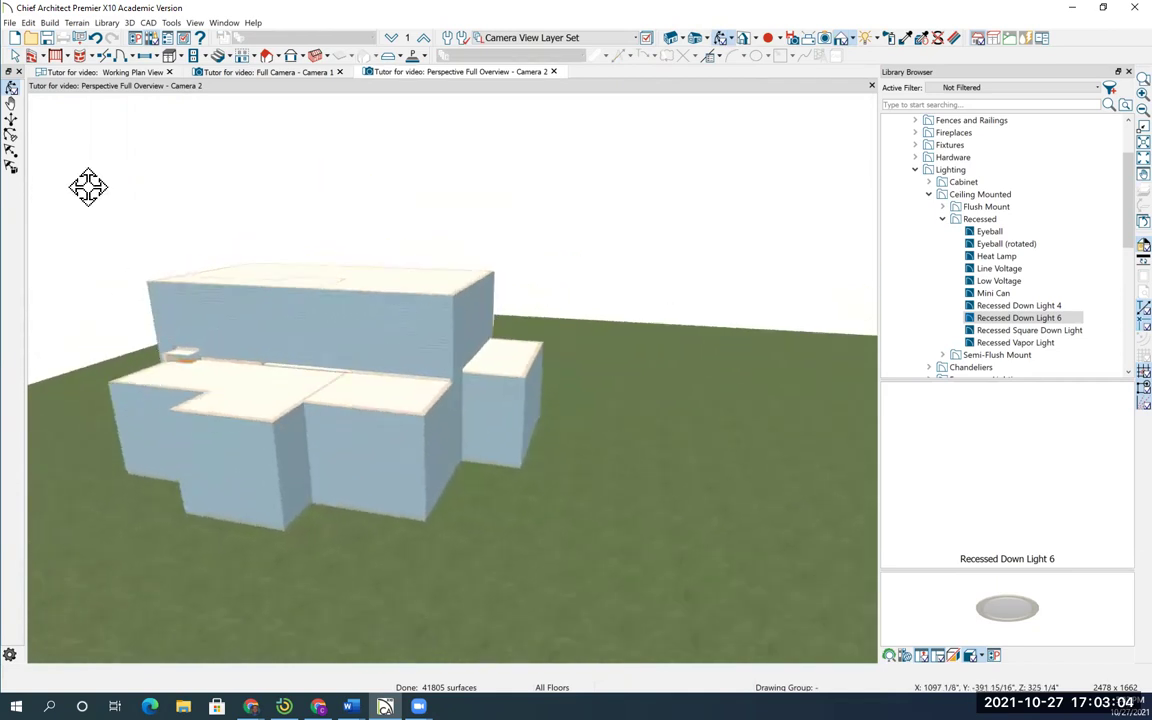
# - Build roof planes over both storeys with Build Roof, then view them in the Perspective Full Overview
pyautogui.click(82, 76)
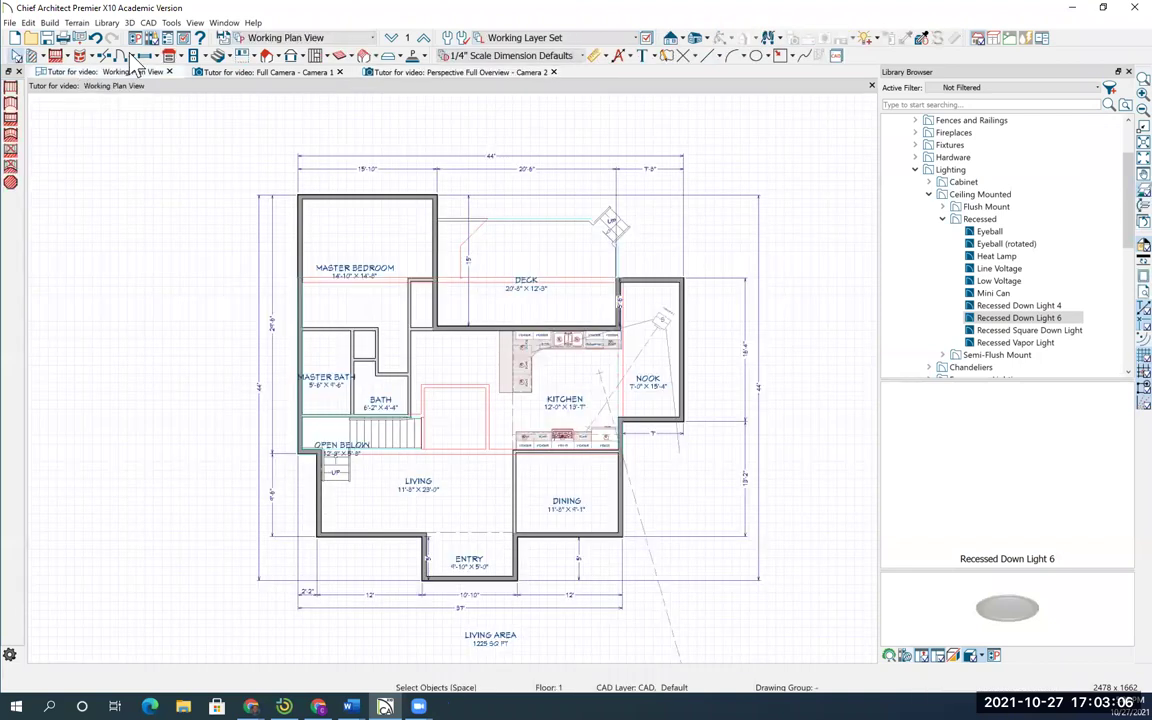
pyautogui.click(50, 23)
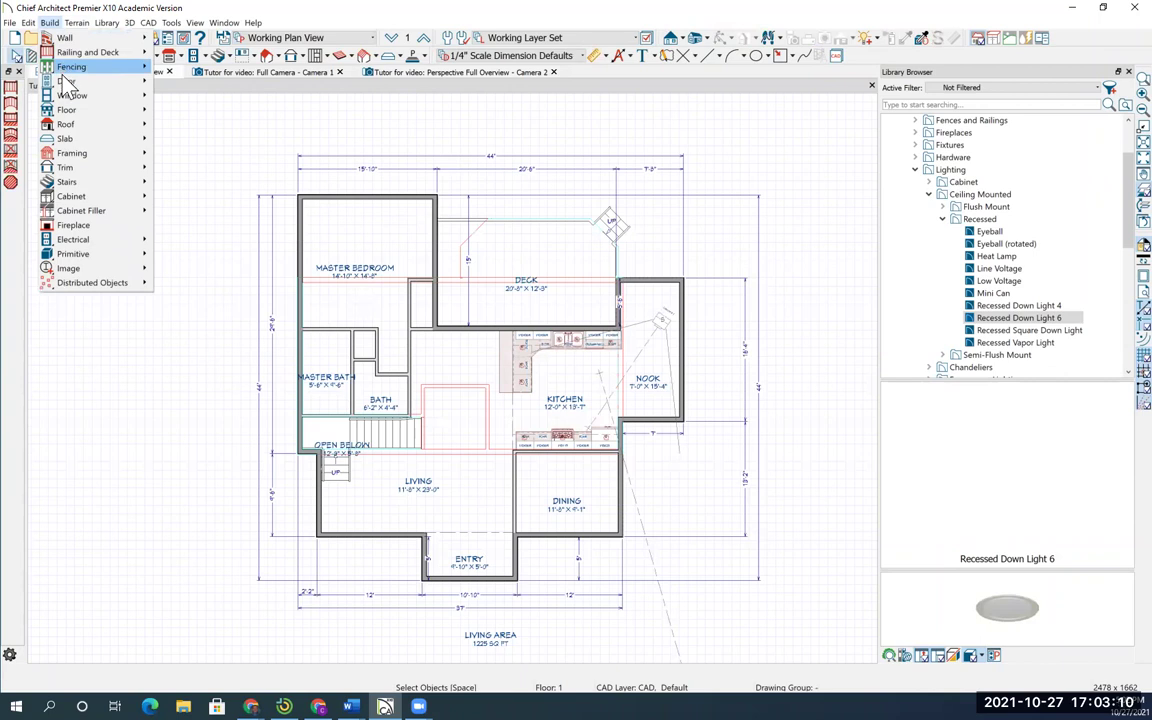
pyautogui.moveTo(66, 124)
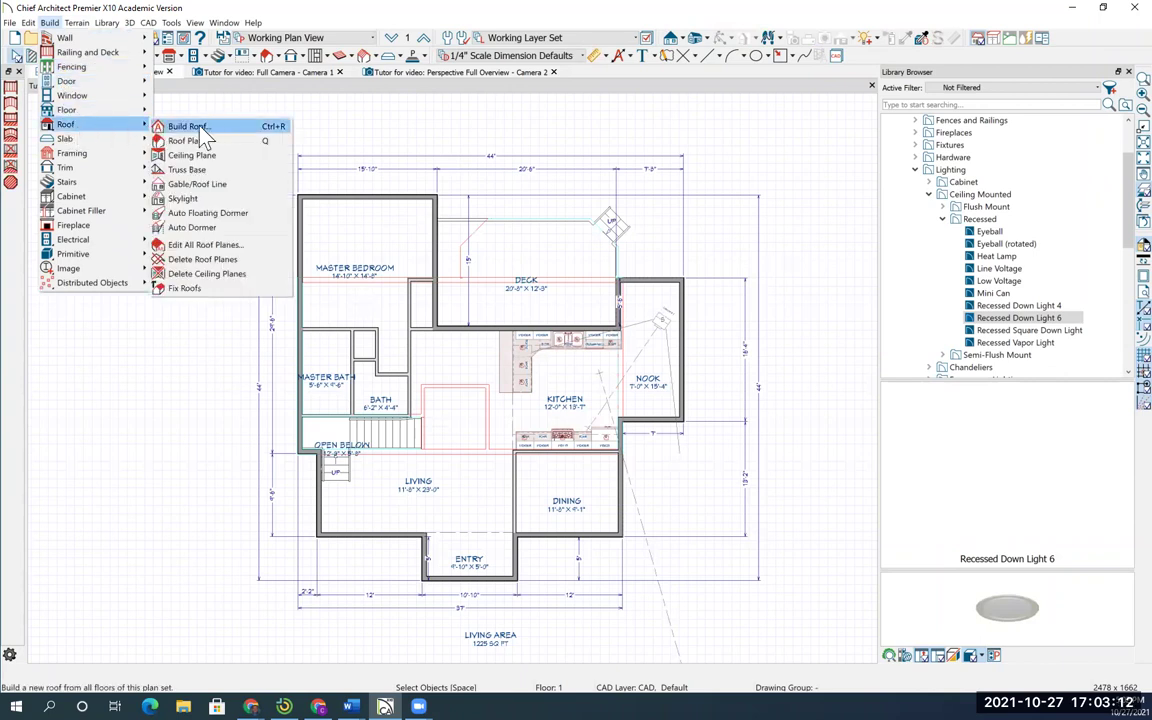
pyautogui.click(208, 133)
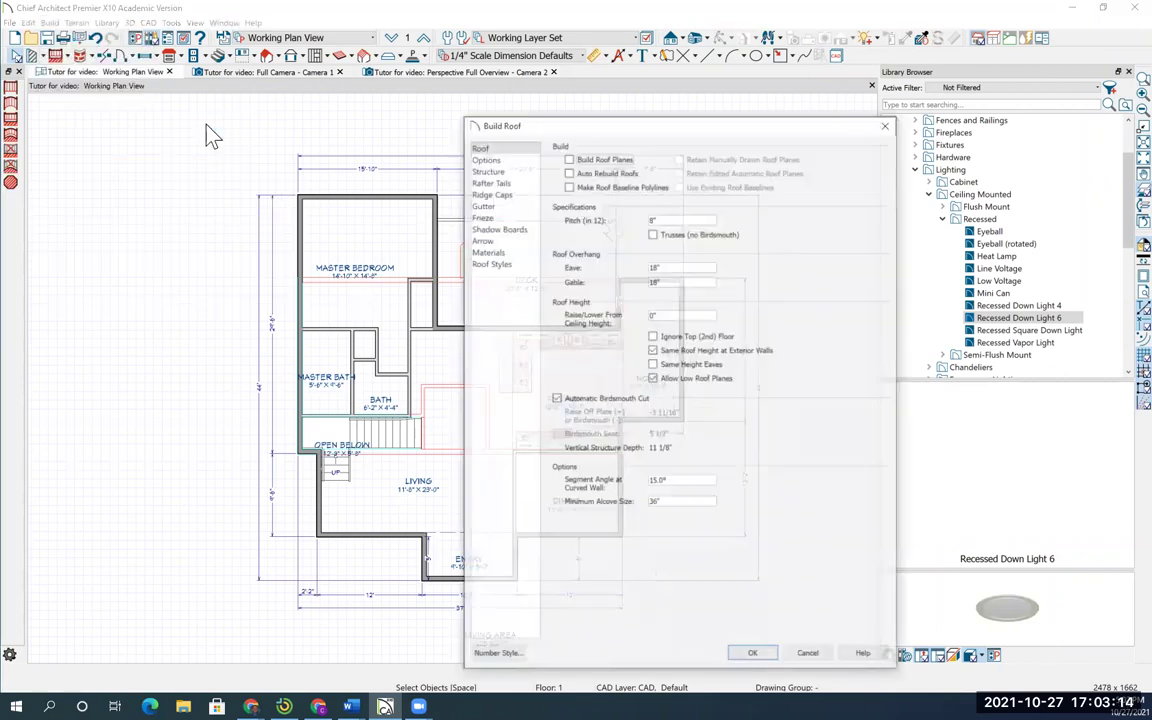
pyautogui.click(568, 156)
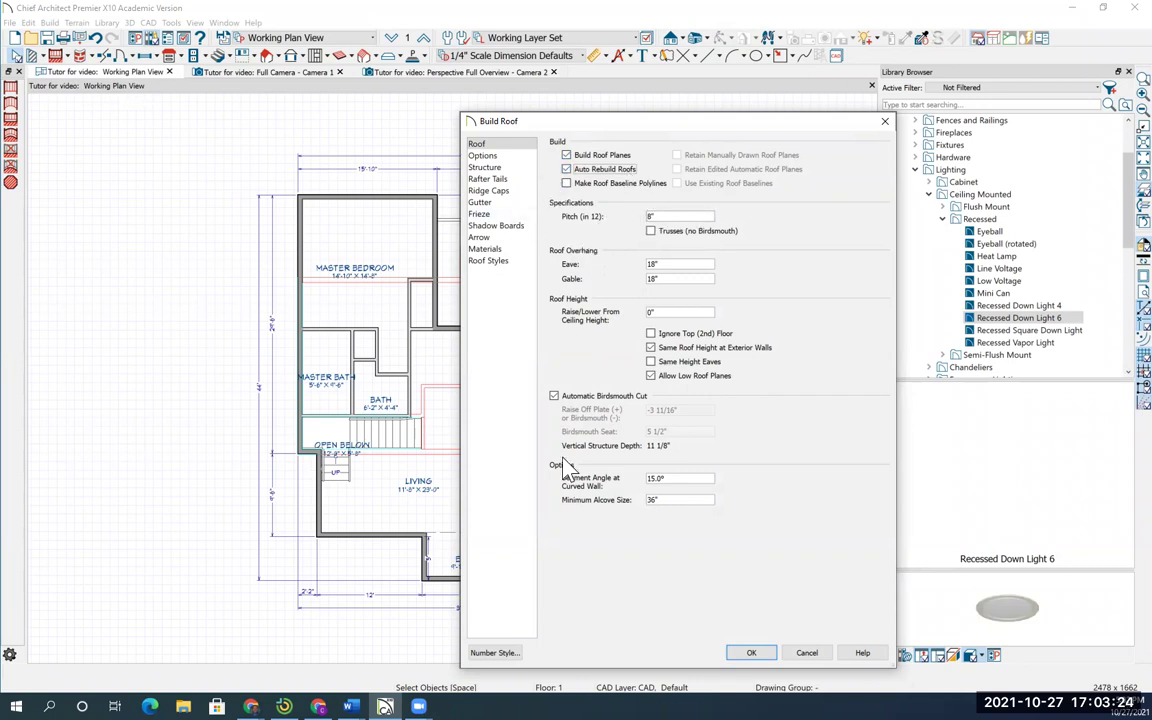
pyautogui.click(752, 653)
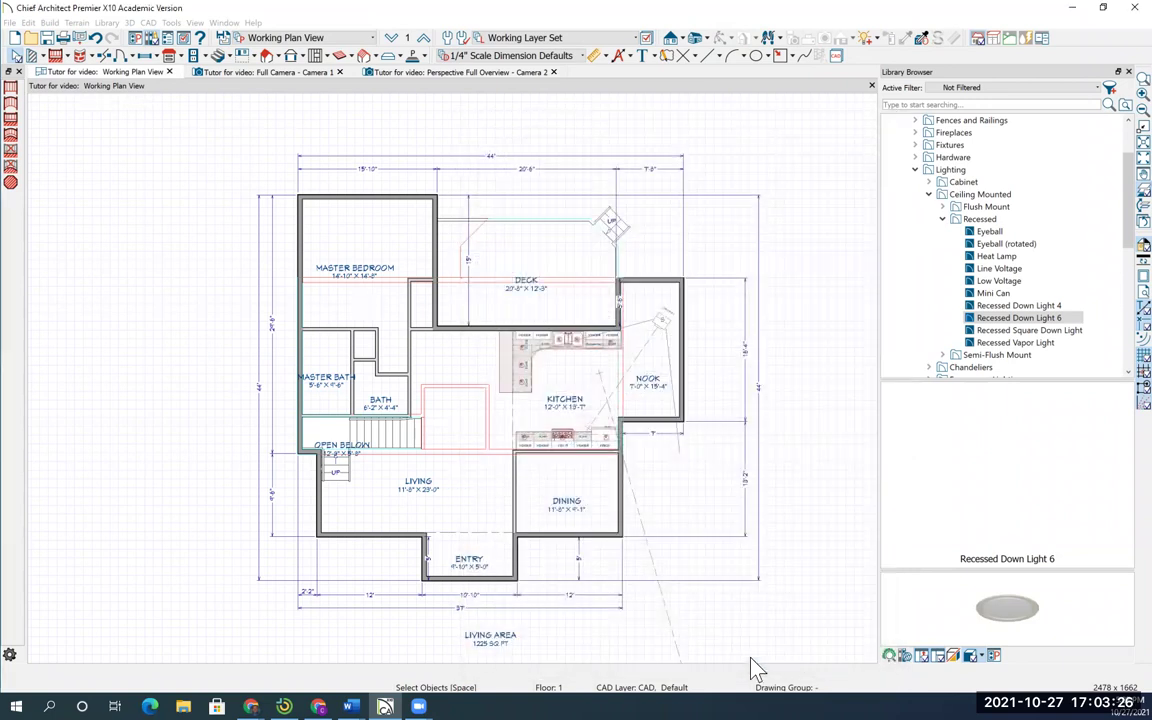
pyautogui.click(434, 76)
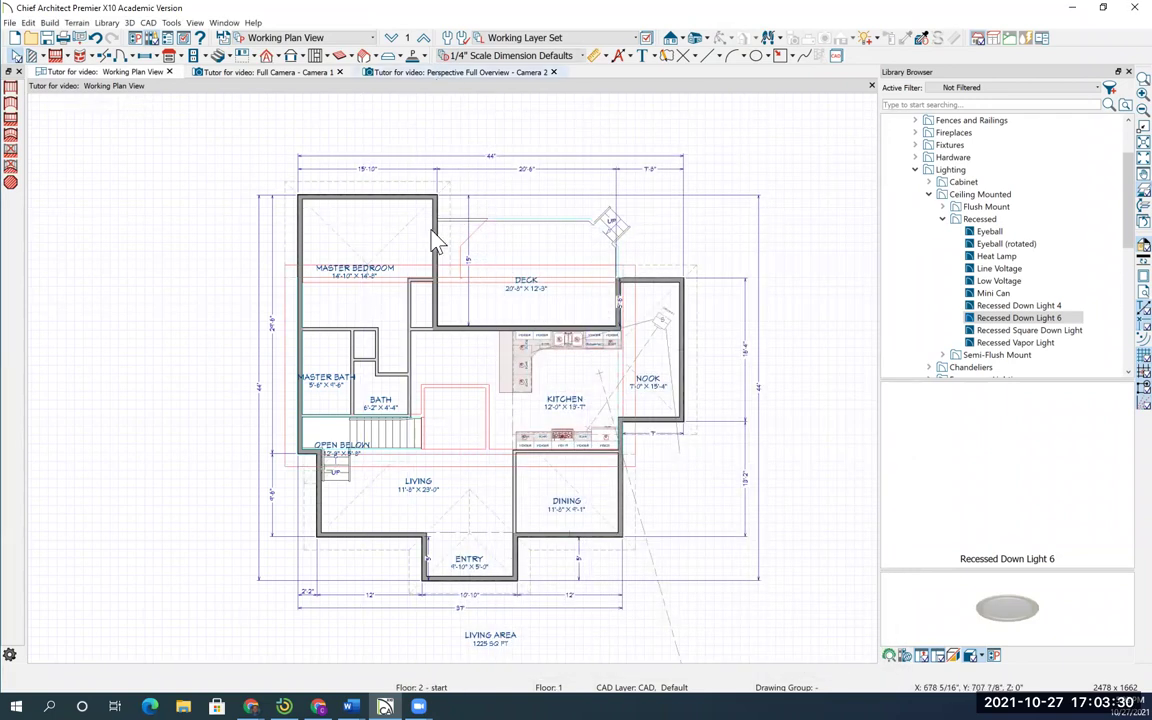
# - Orbit the hip-roofed house to see its other side, then go back to the Working Plan View
pyautogui.moveTo(375, 473)
pyautogui.mouseDown()
pyautogui.moveTo(226, 465)
pyautogui.moveTo(545, 463)
pyautogui.moveTo(481, 470)
pyautogui.mouseUp()
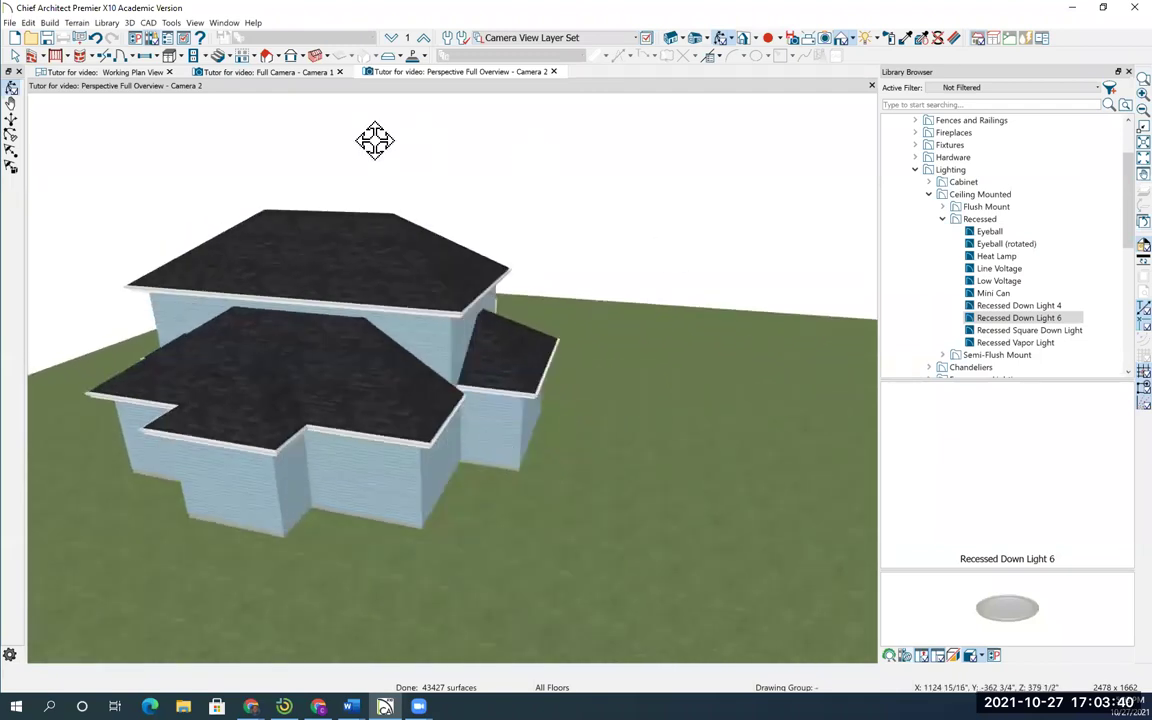
pyautogui.click(104, 73)
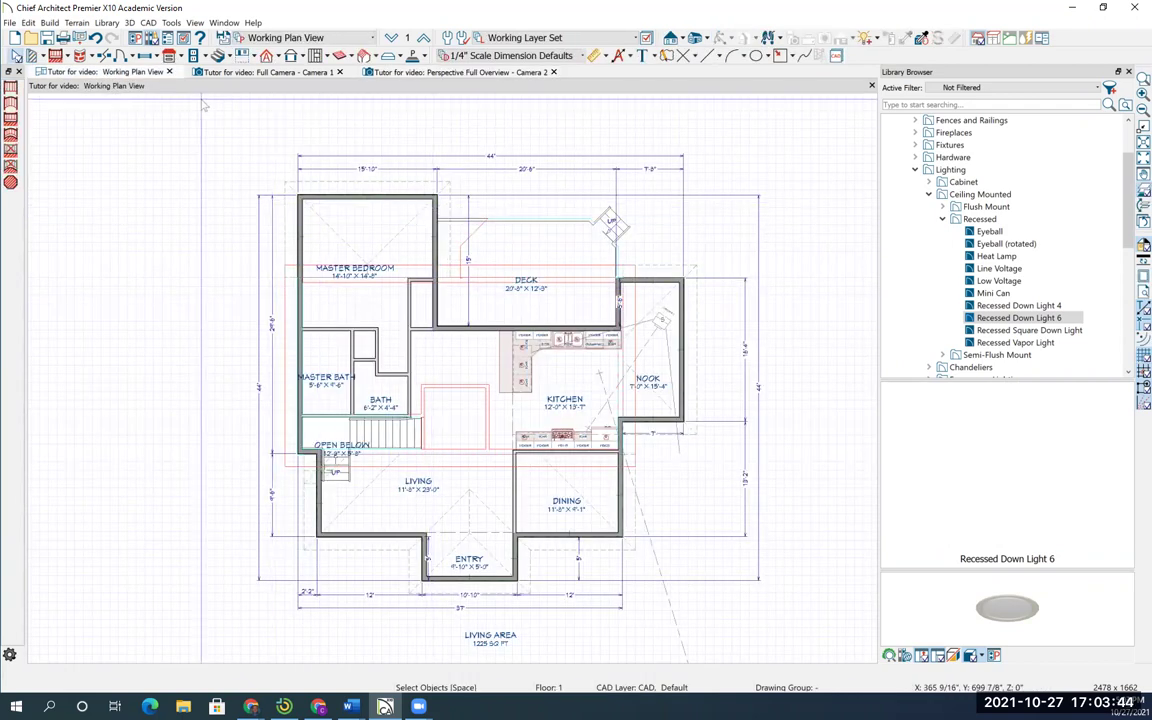
# - Set the master bedroom's top exterior wall to Full Gable Wall in its Roof settings
pyautogui.click(14, 57)
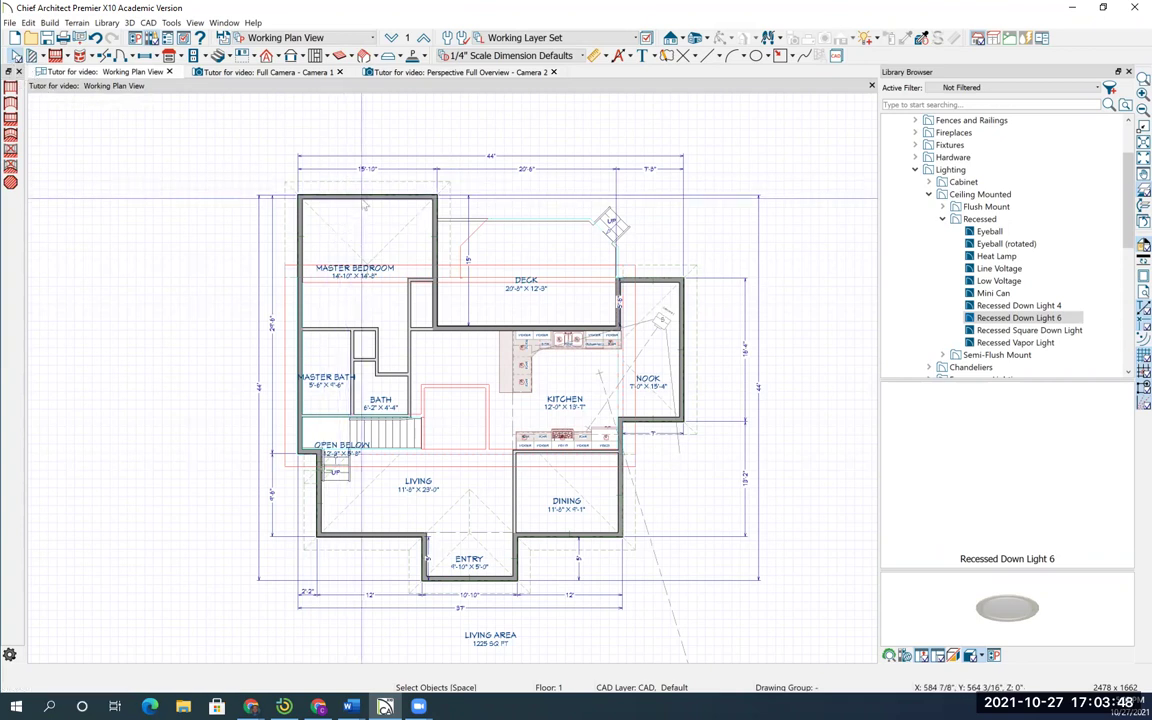
pyautogui.scroll(2, 366, 205)
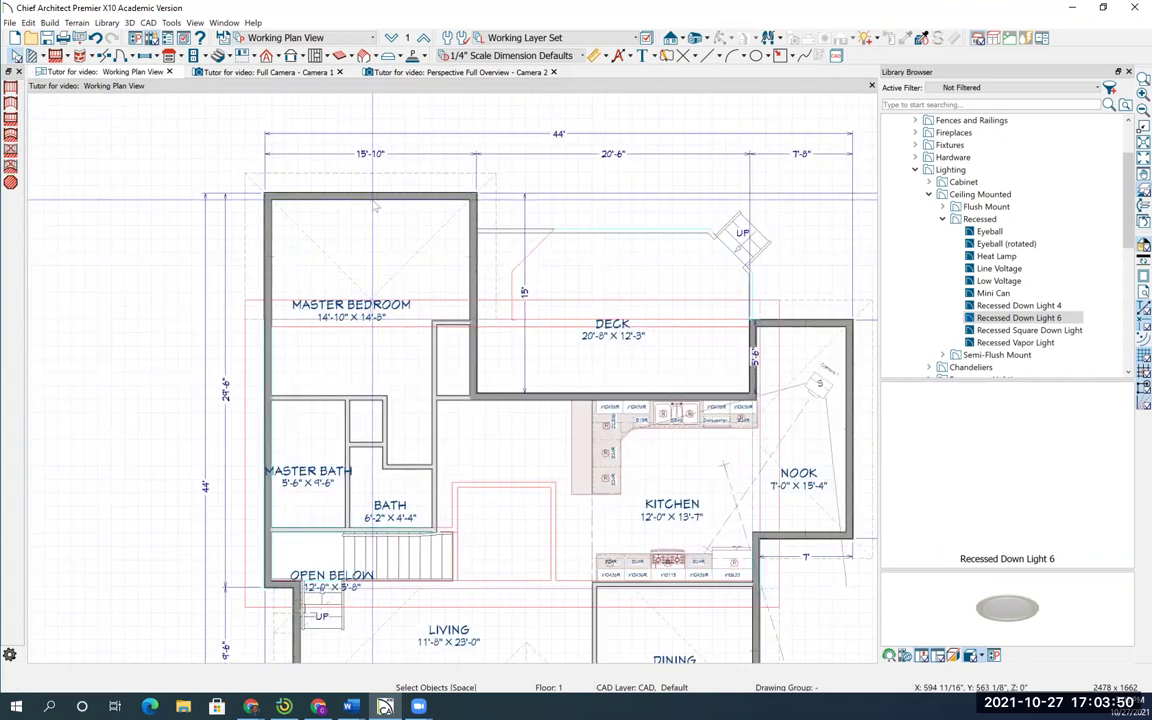
pyautogui.doubleClick(376, 199)
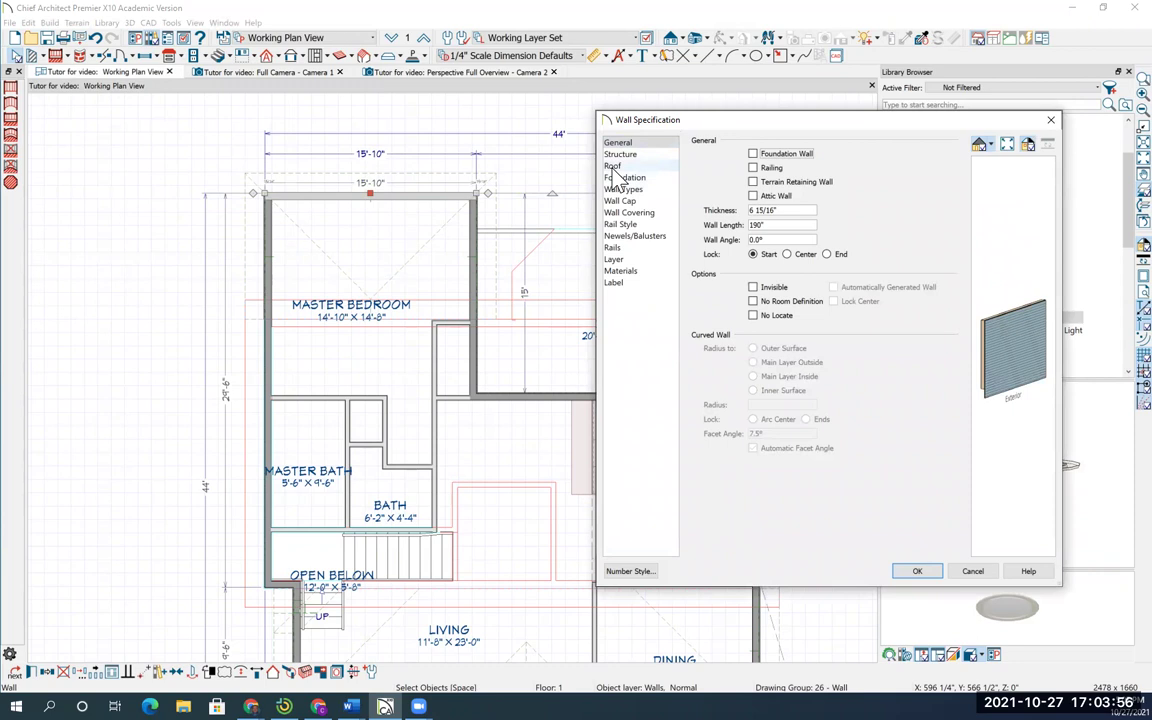
pyautogui.click(614, 166)
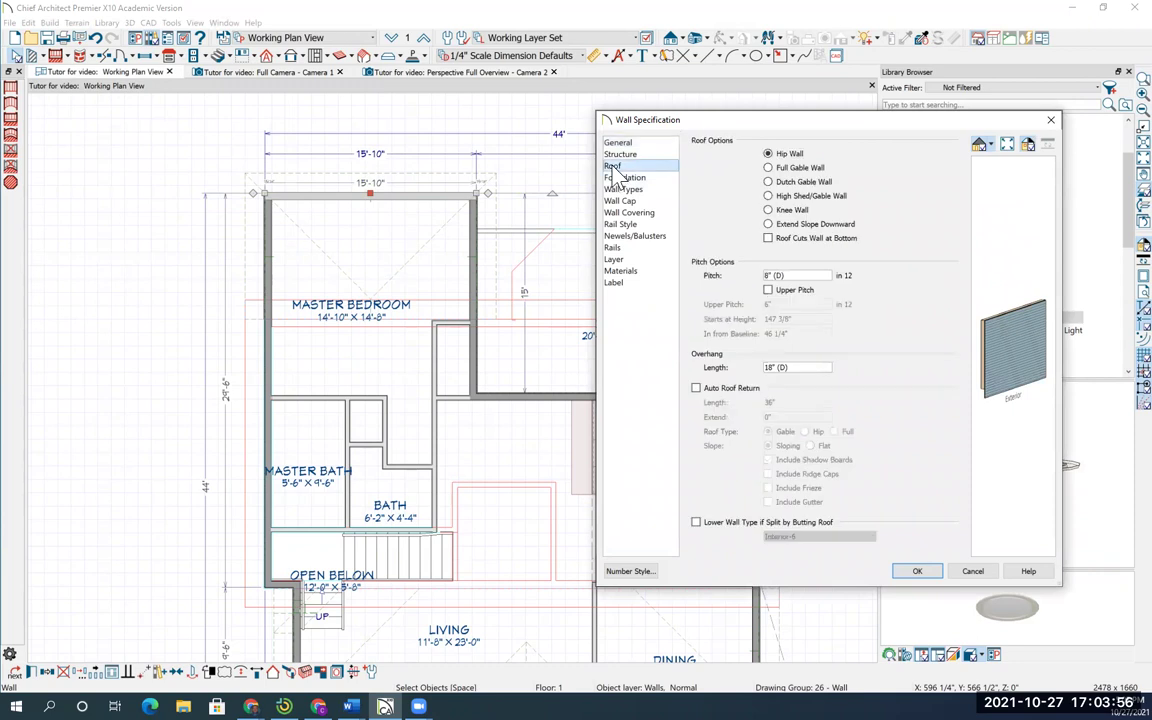
pyautogui.click(769, 168)
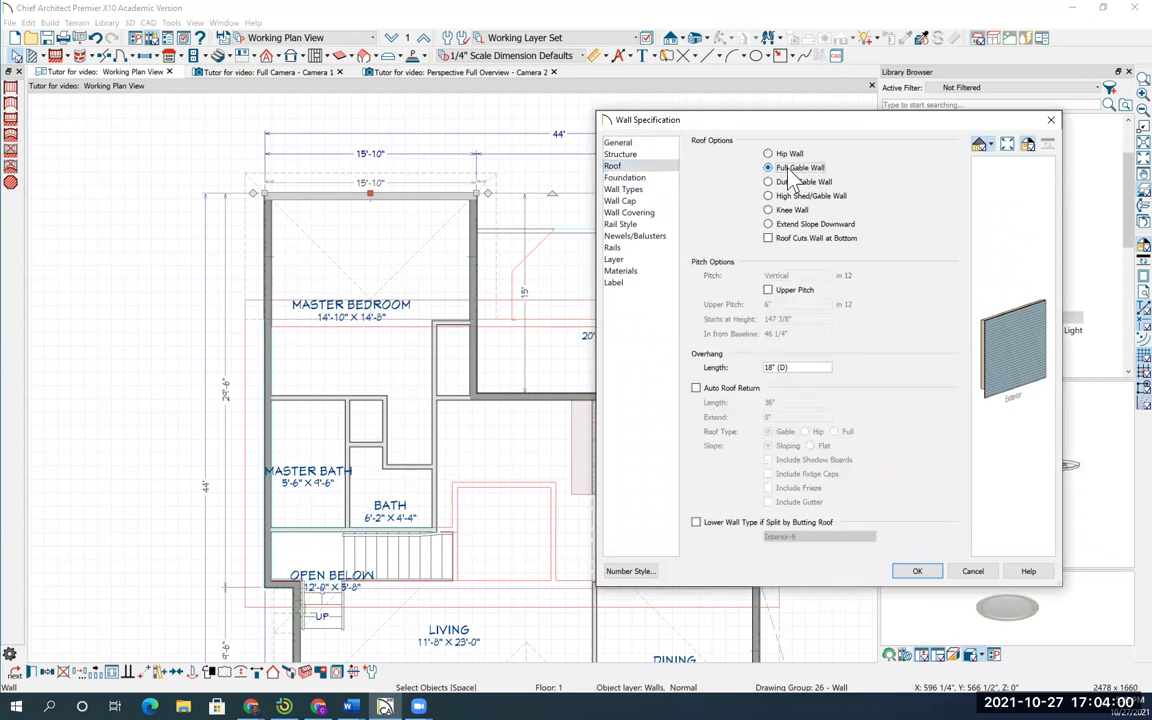
pyautogui.click(909, 572)
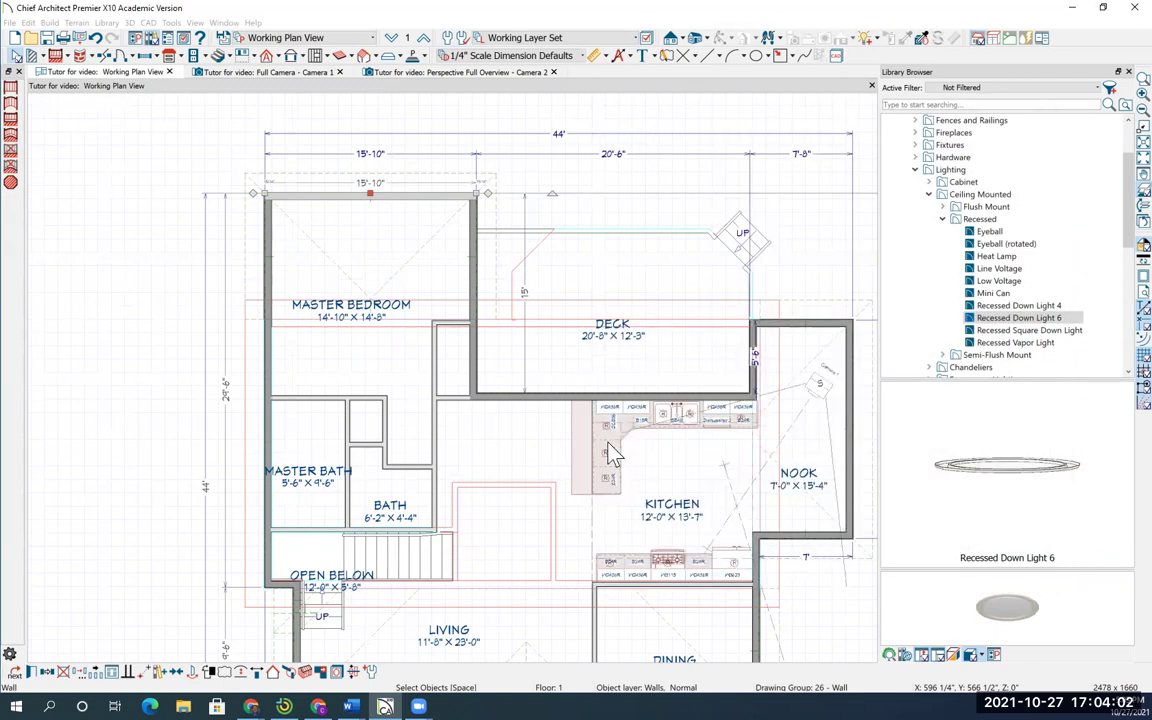
pyautogui.moveTo(576, 320); pyautogui.dragTo(377, 287, button='middle')
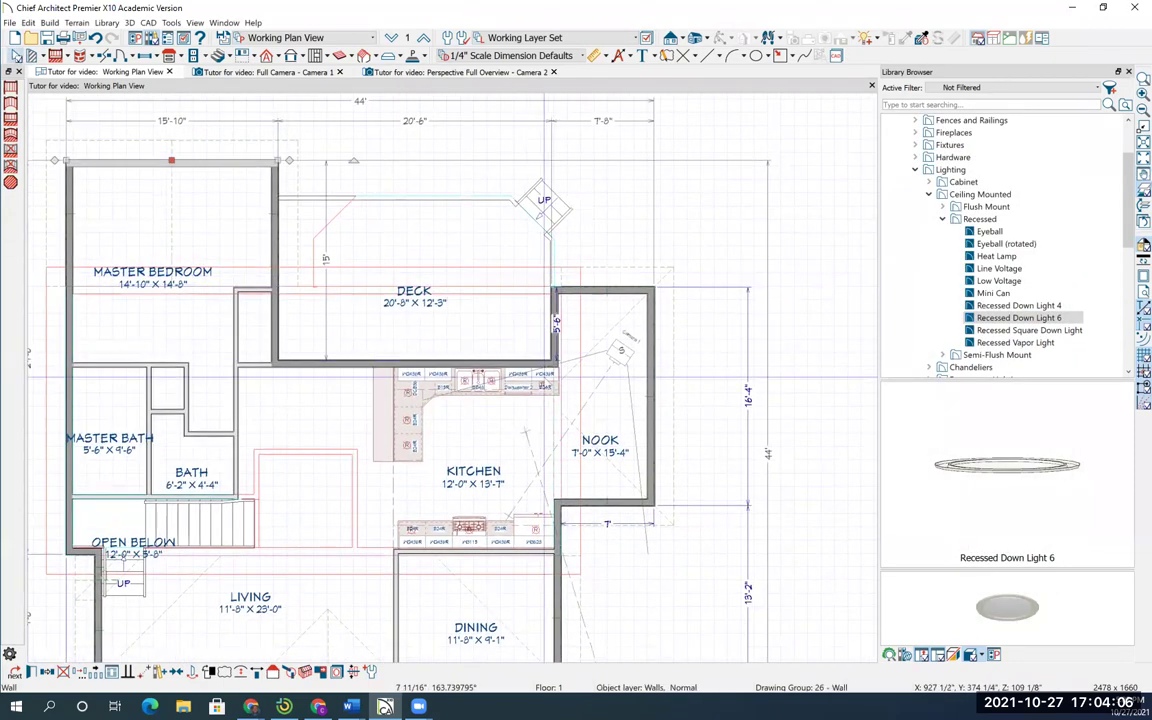
# - Make the nook's right exterior wall a full gable wall
pyautogui.click(652, 390)
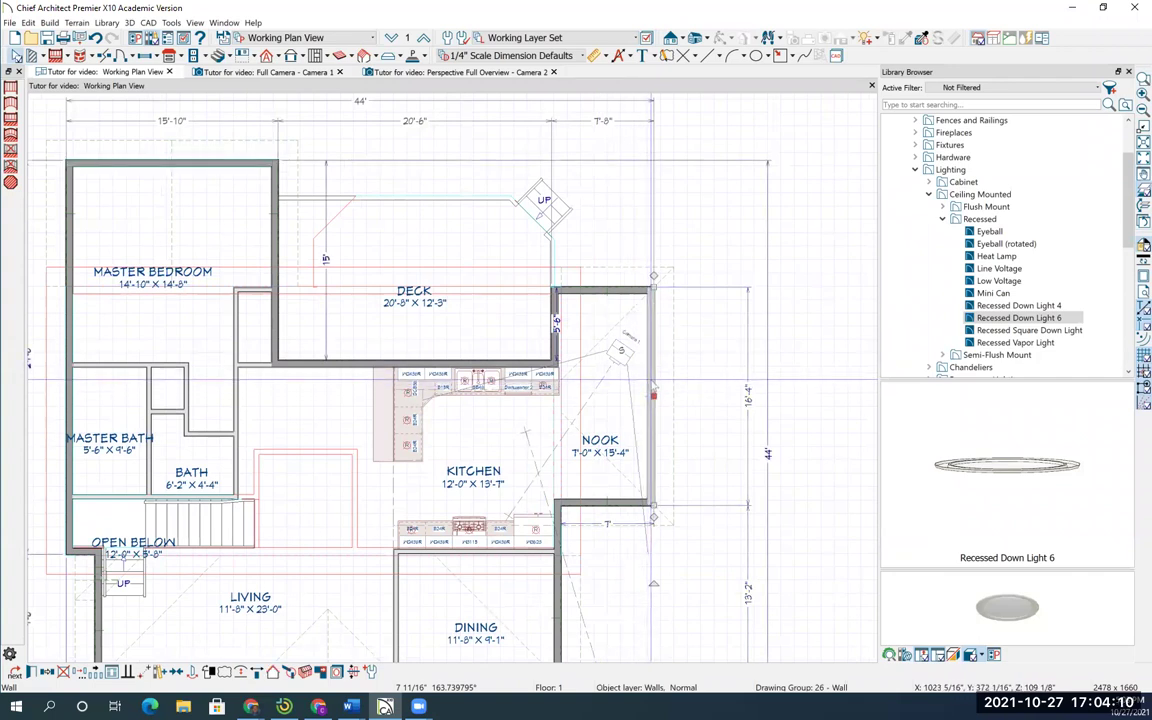
pyautogui.doubleClick(651, 392)
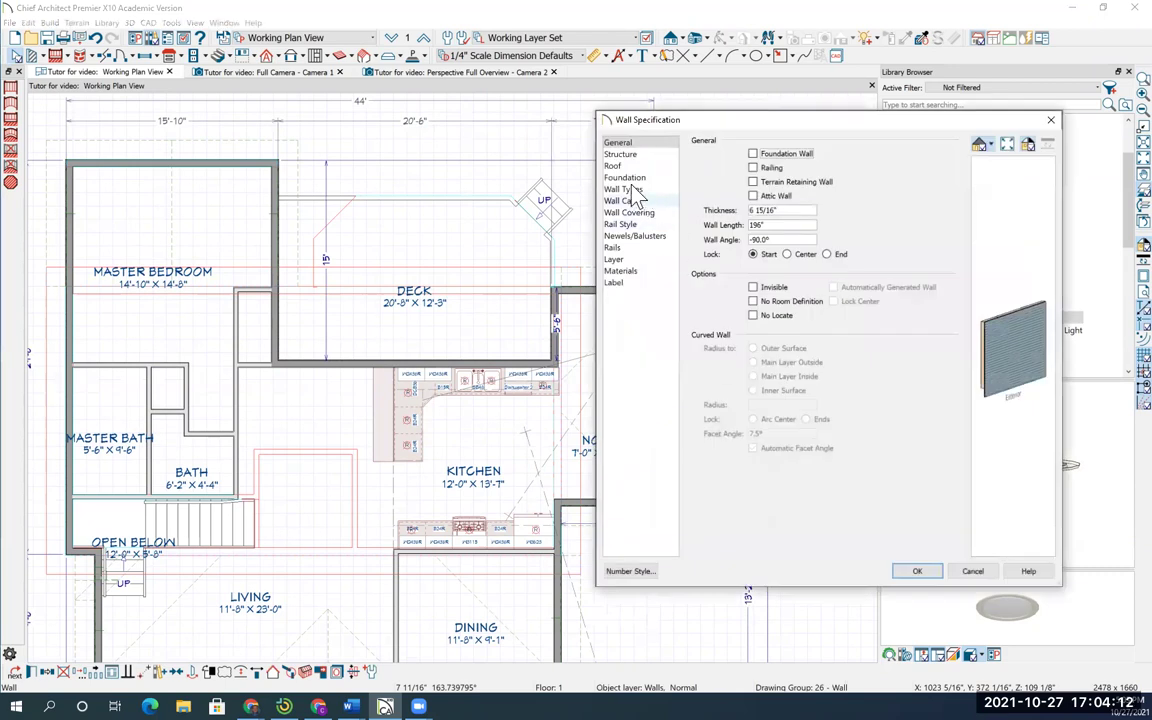
pyautogui.click(624, 167)
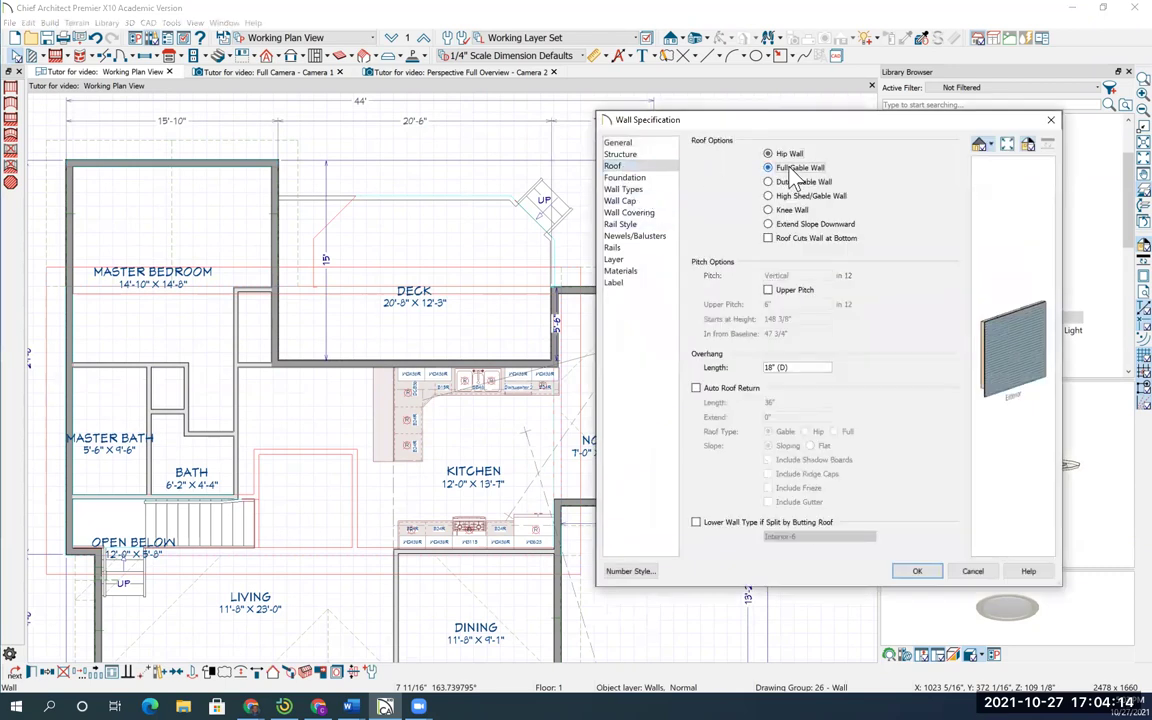
pyautogui.click(914, 572)
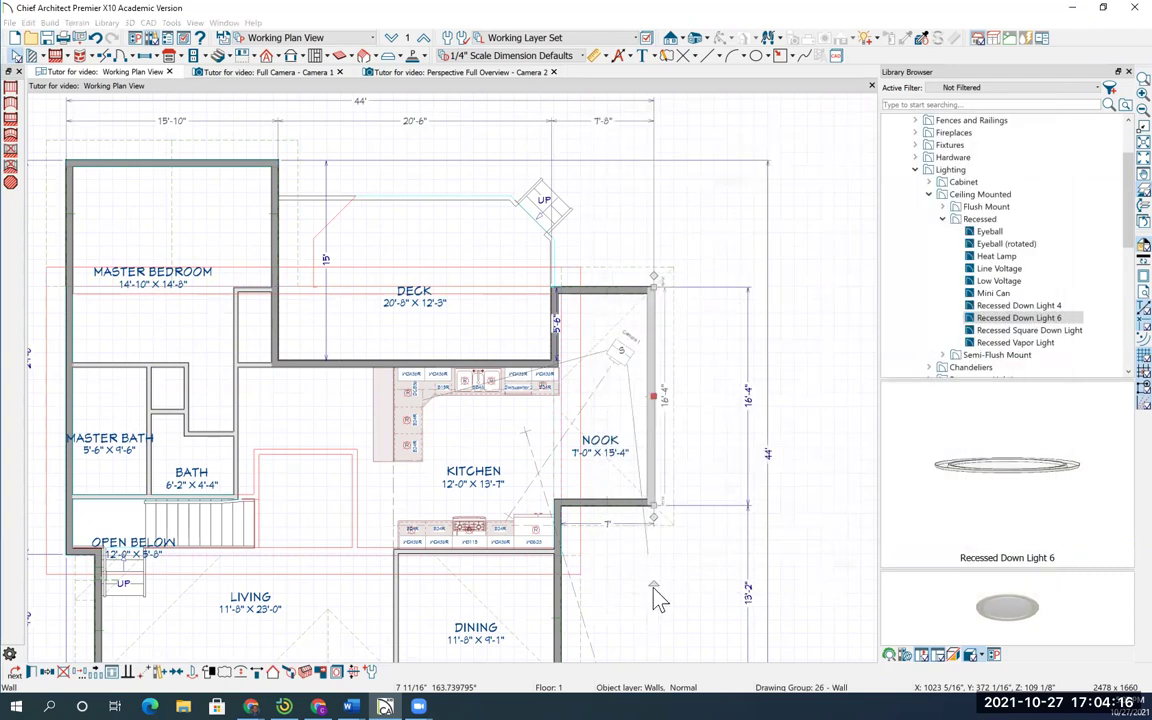
# - Make the dining room's right exterior wall a full gable wall
pyautogui.moveTo(630, 580)
pyautogui.mouseDown(button='middle')
pyautogui.moveTo(622, 453)
pyautogui.moveTo(638, 355)
pyautogui.mouseUp(button='middle')
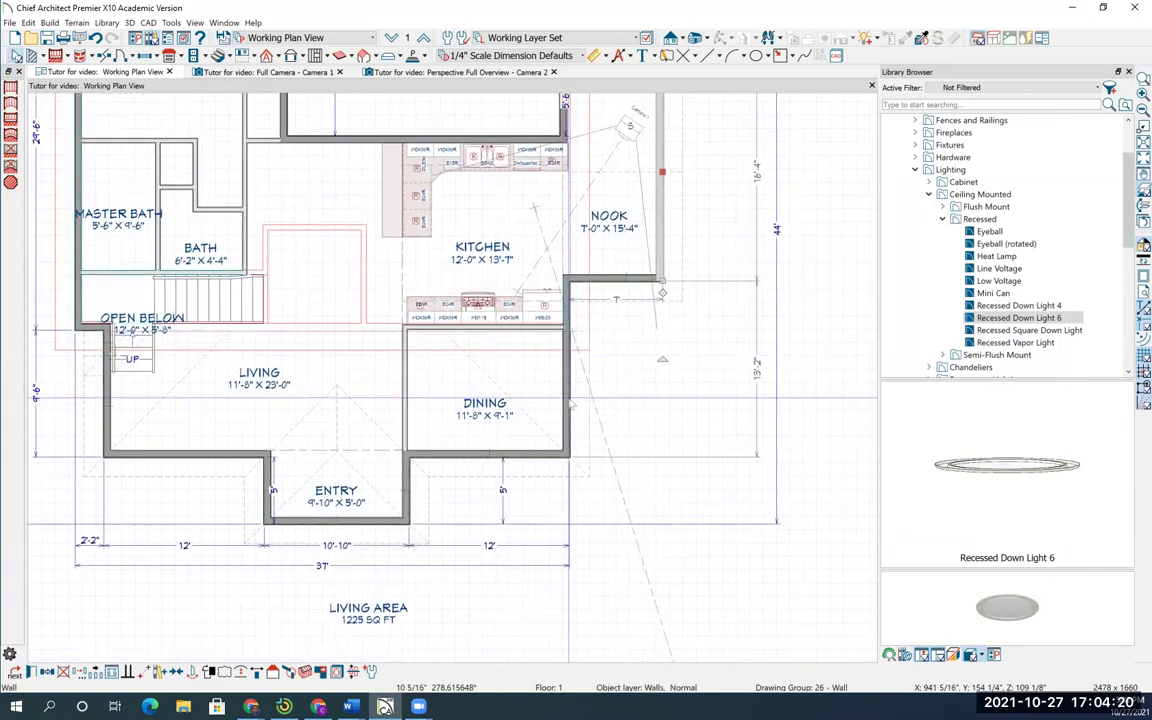
pyautogui.click(569, 400)
pyautogui.doubleClick(568, 400)
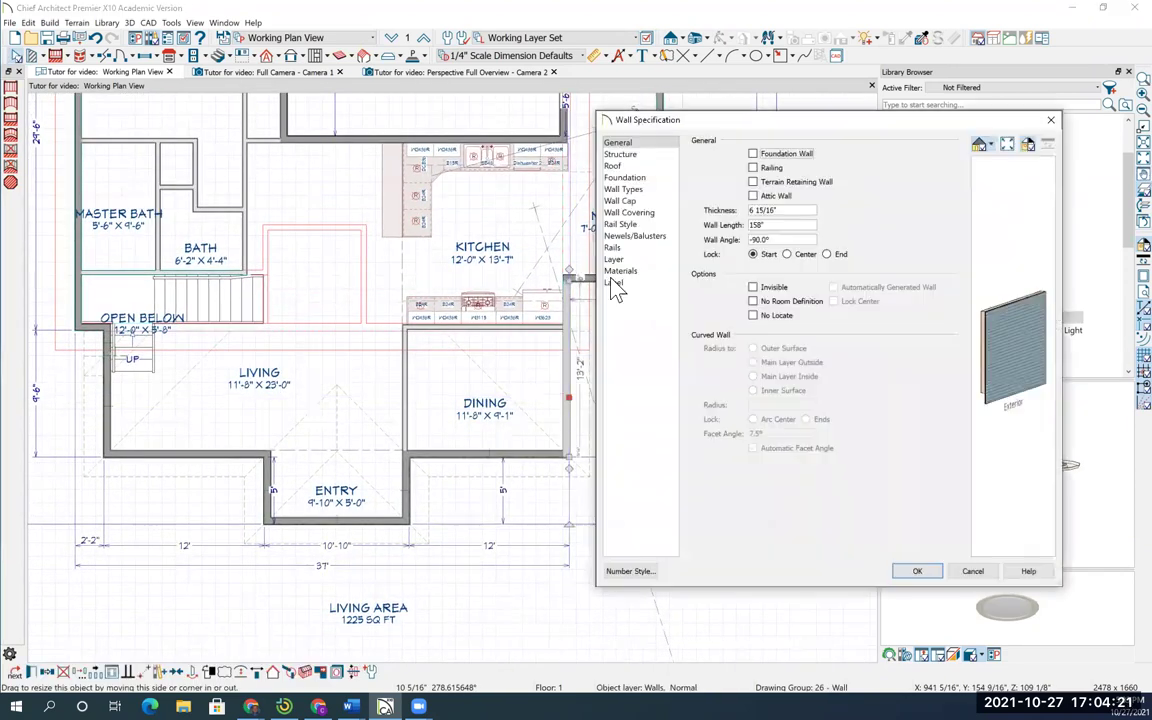
pyautogui.click(614, 166)
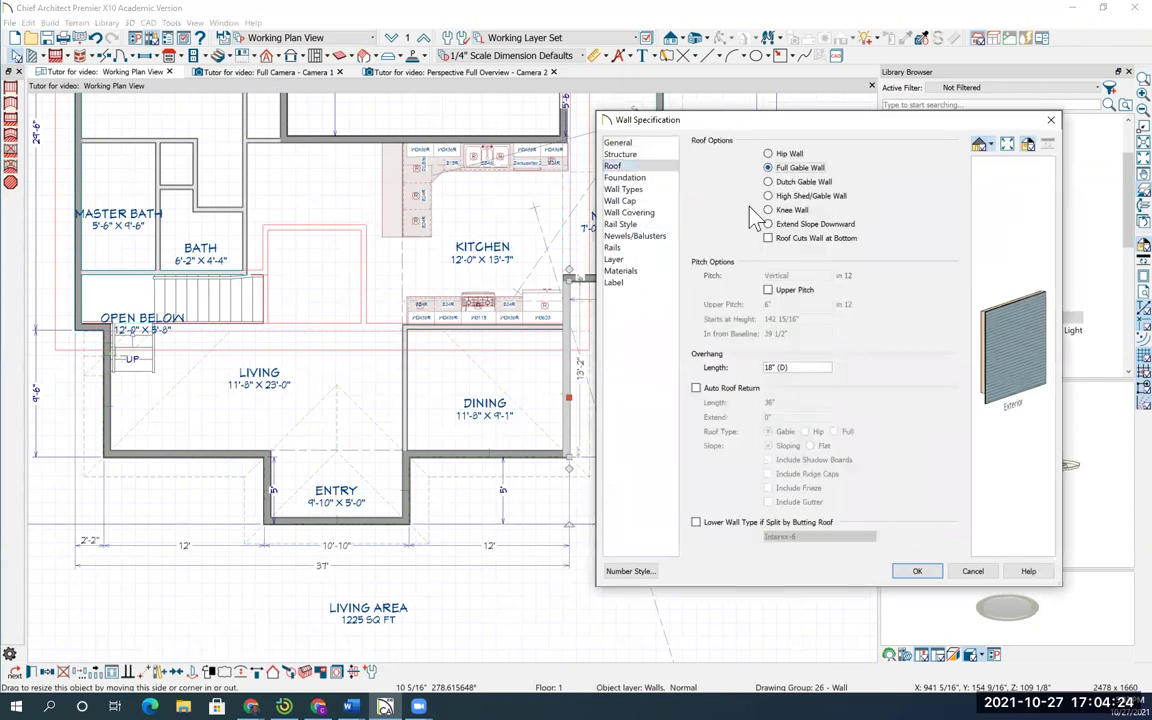
pyautogui.click(916, 572)
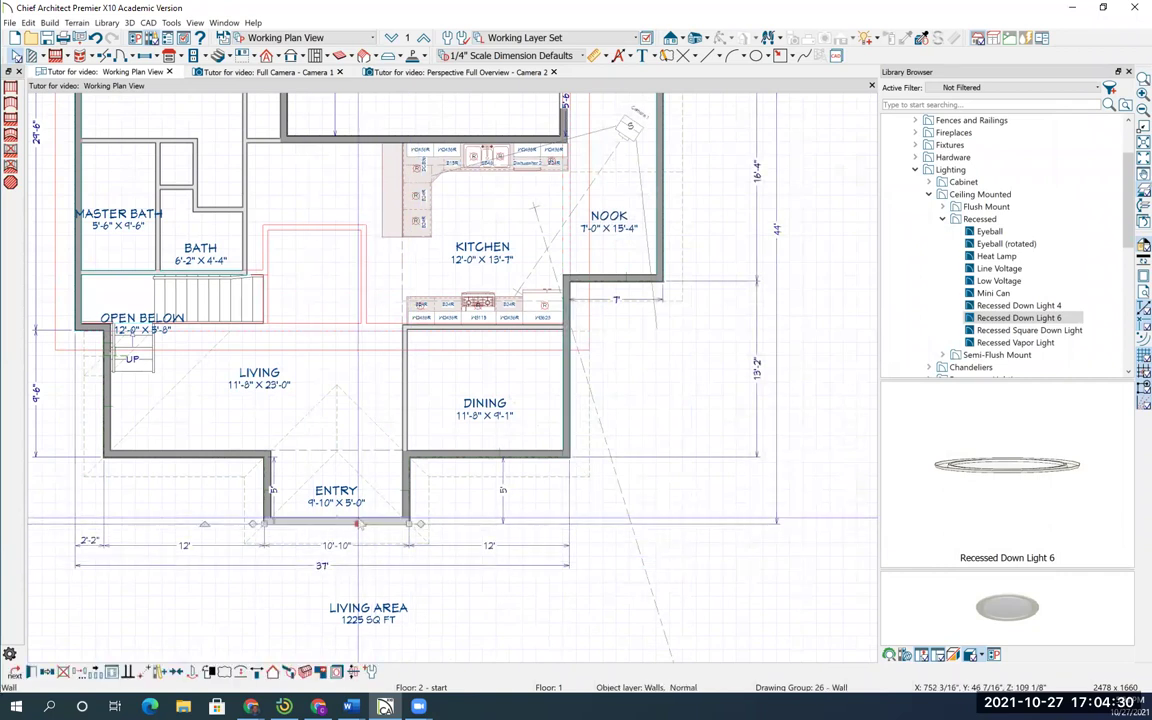
# - Set the entry's front wall to Full Gable Wall
pyautogui.doubleClick(360, 522)
pyautogui.click(613, 166)
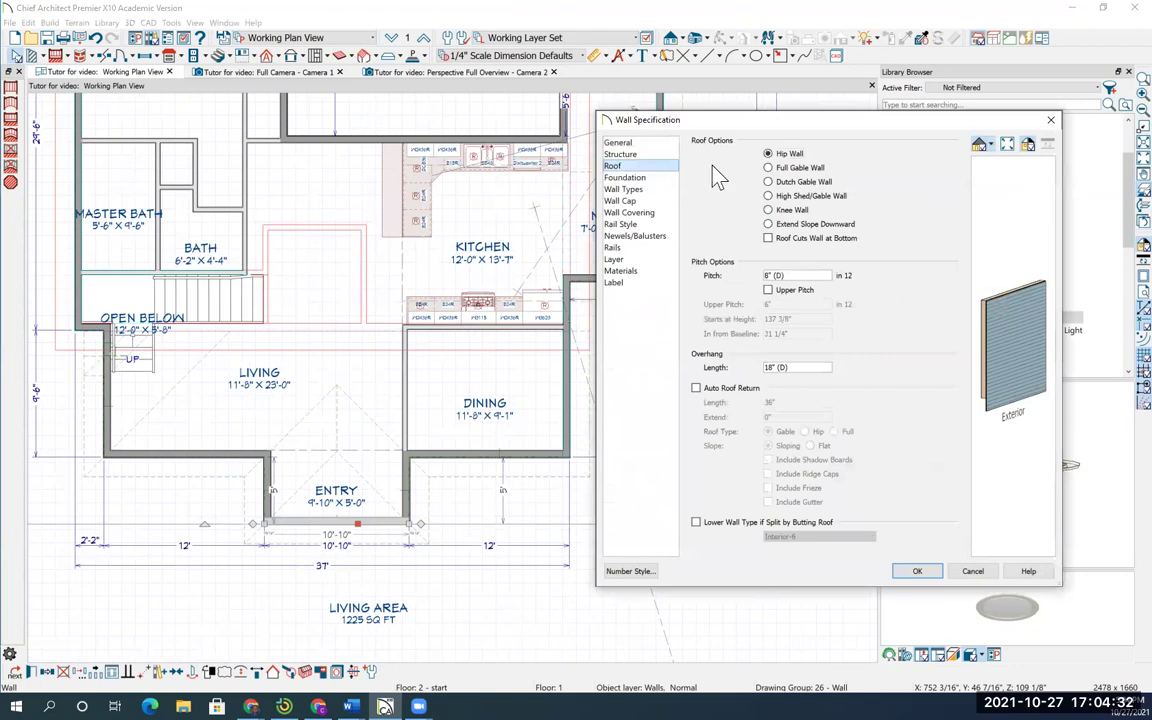
pyautogui.click(790, 168)
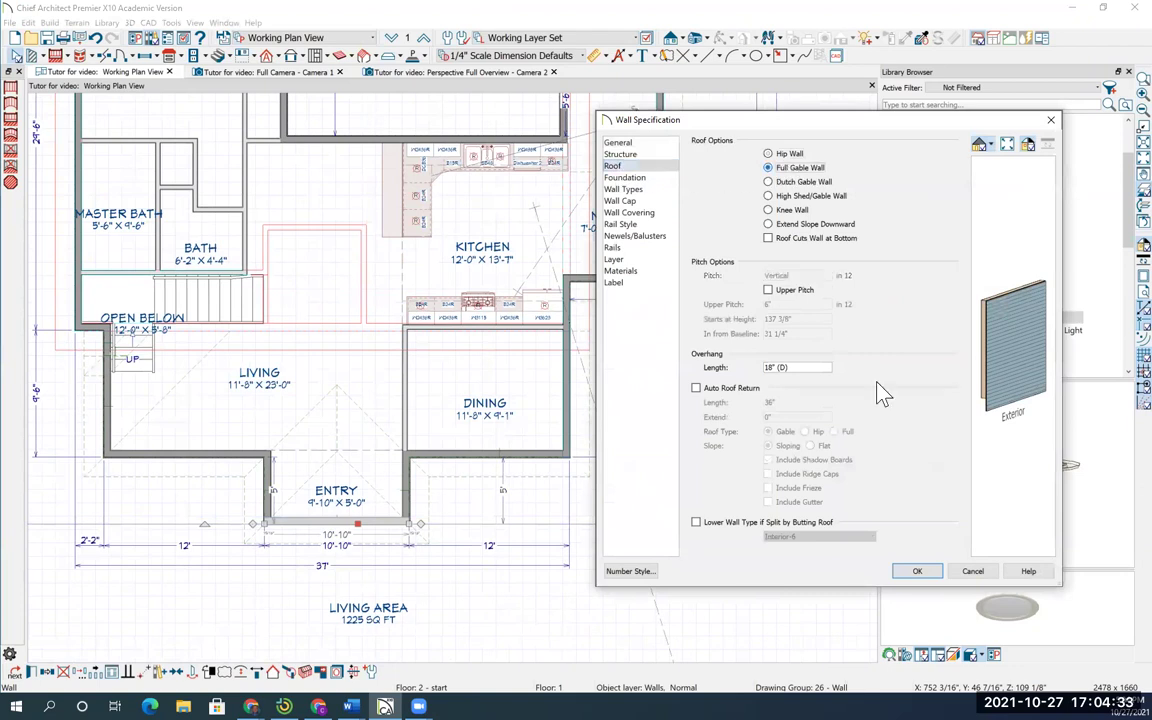
pyautogui.click(915, 572)
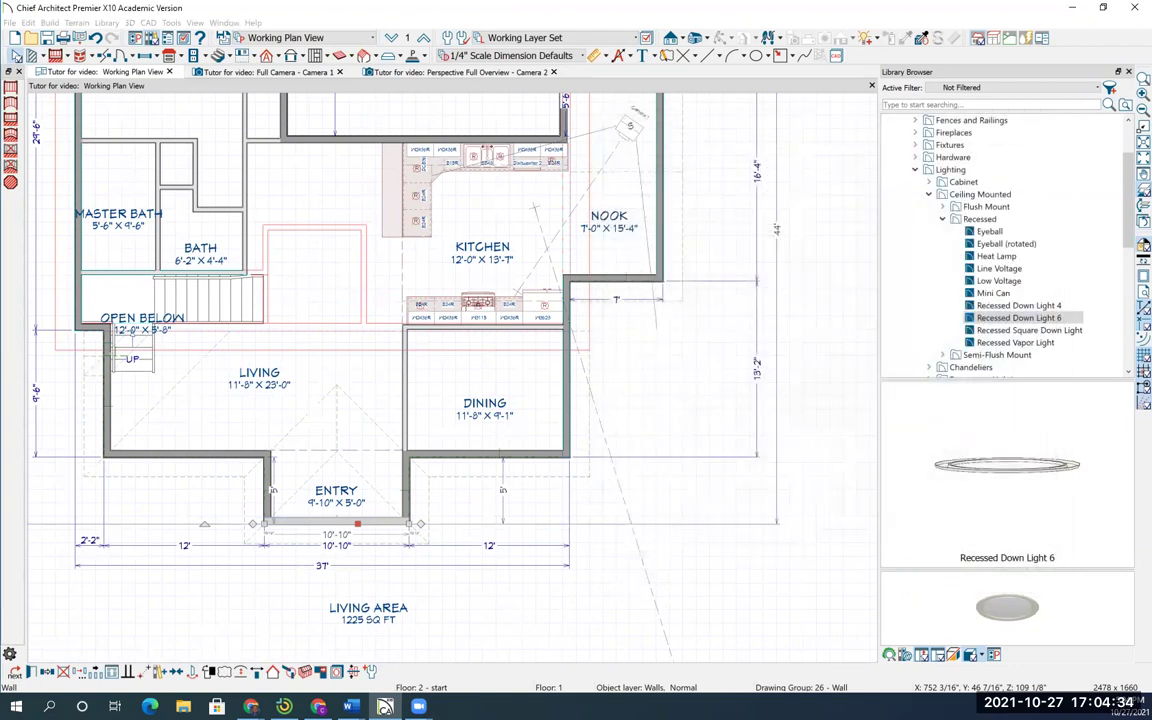
pyautogui.click(125, 428)
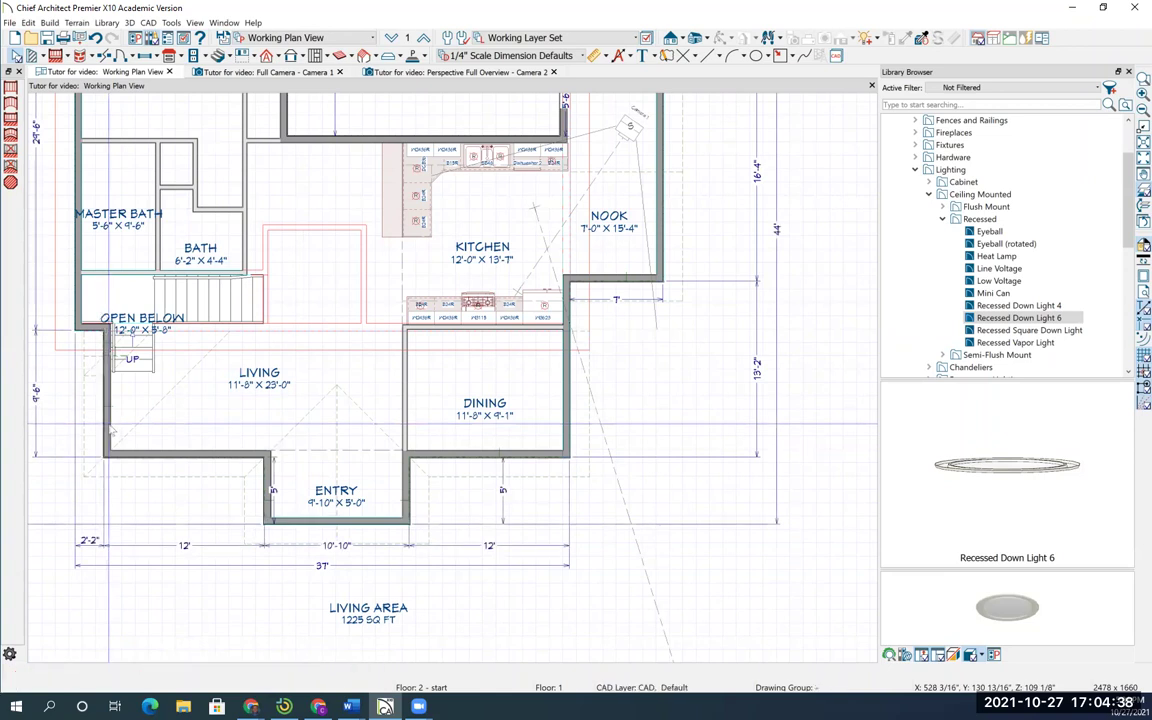
# - Set the living room's left exterior wall to Full Gable Wall
pyautogui.doubleClick(97, 380)
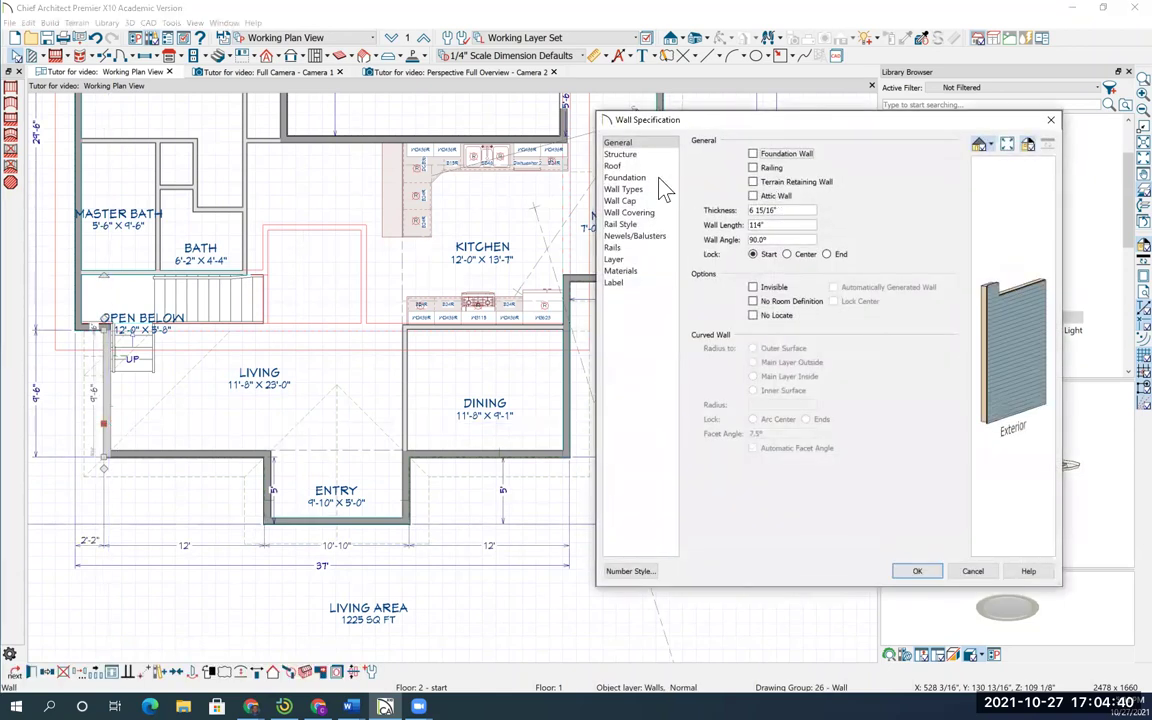
pyautogui.click(622, 166)
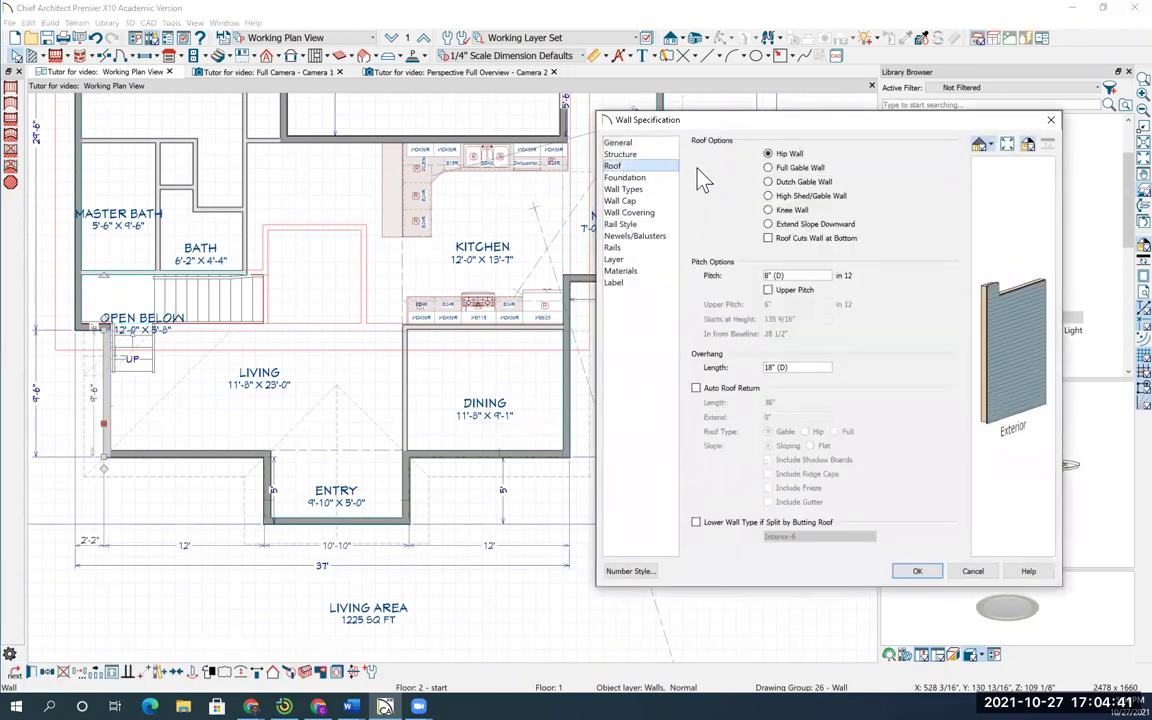
pyautogui.click(798, 169)
pyautogui.click(916, 572)
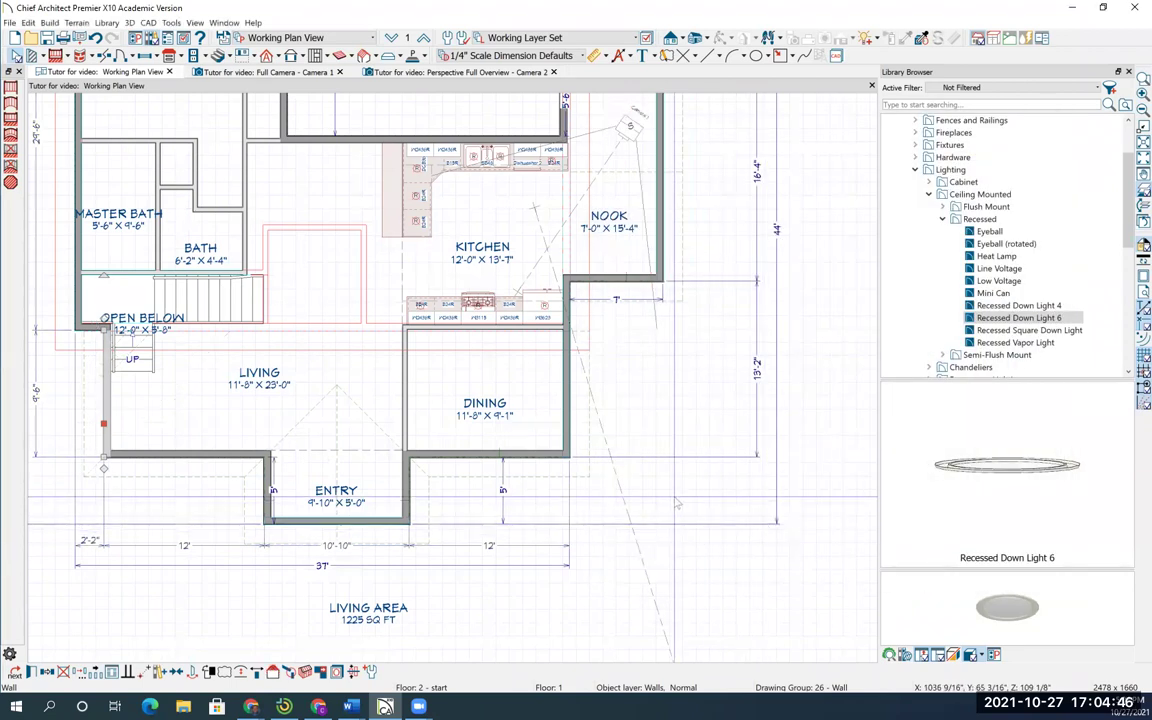
# - Switch to the second floor plan and fit the whole floor into view
pyautogui.scroll(2, 675, 503)
pyautogui.scroll(-2, 675, 503)
pyautogui.scroll(1, 560, 400)
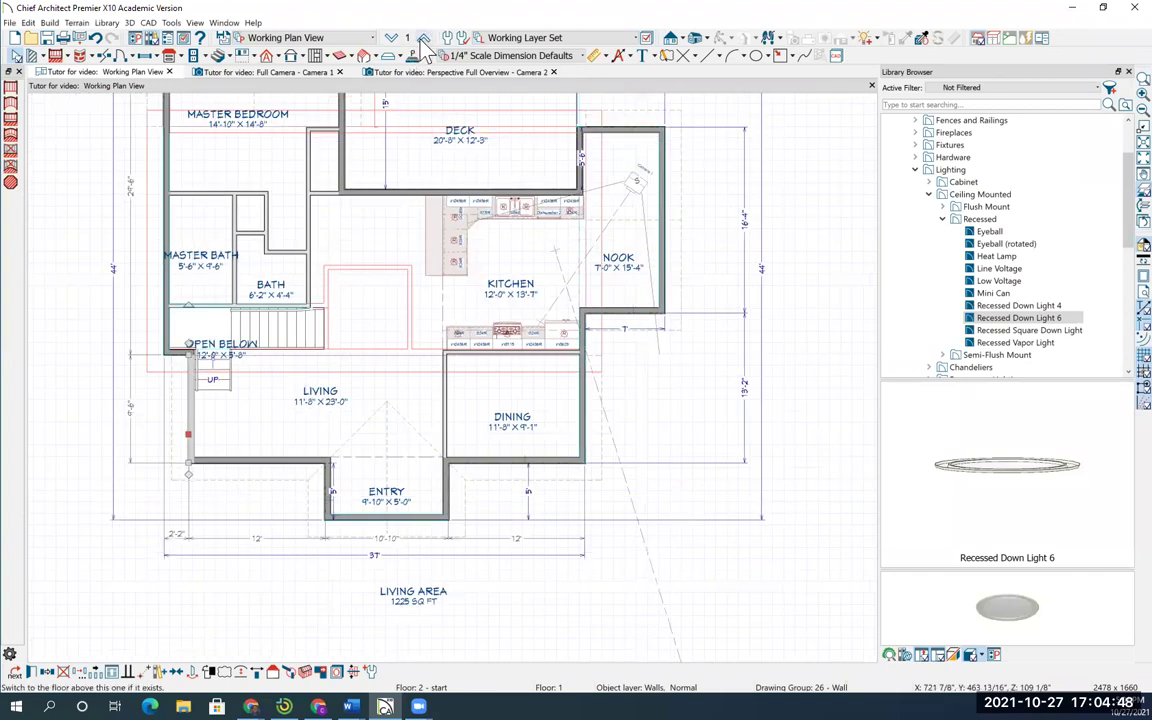
pyautogui.click(423, 37)
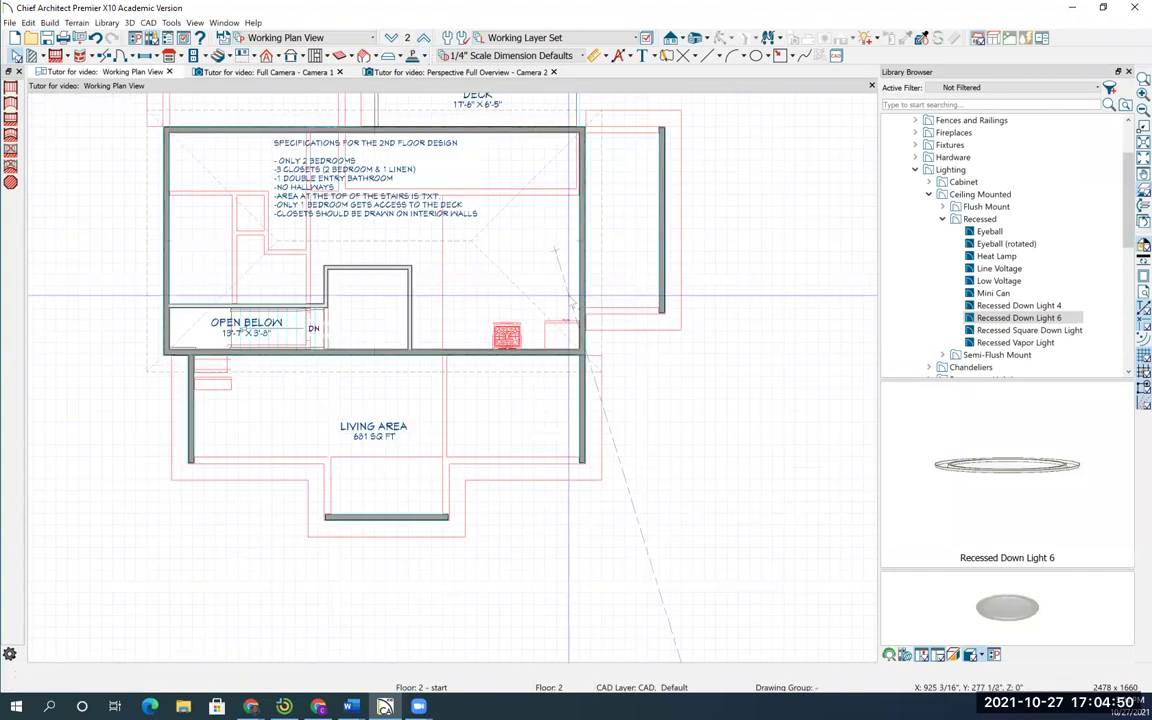
pyautogui.scroll(1, 540, 300)
pyautogui.scroll(1, 592, 276)
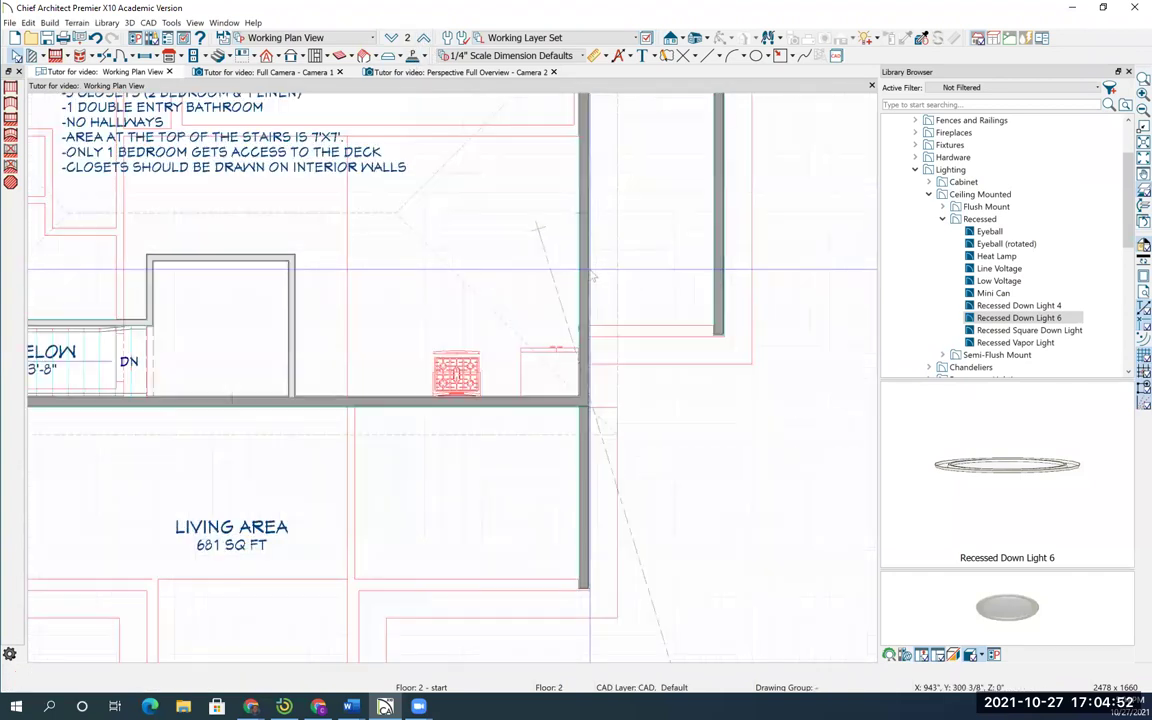
pyautogui.scroll(-2, 590, 330)
pyautogui.scroll(-1, 588, 395)
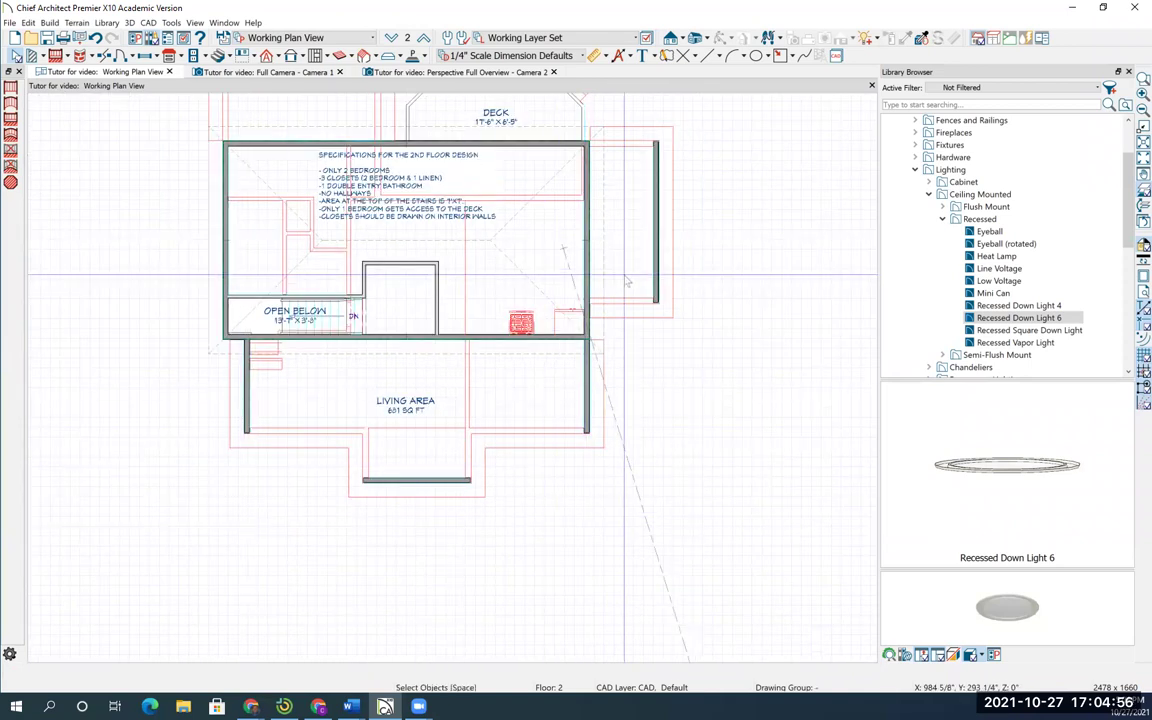
pyautogui.moveTo(704, 368); pyautogui.dragTo(707, 440, button='middle')
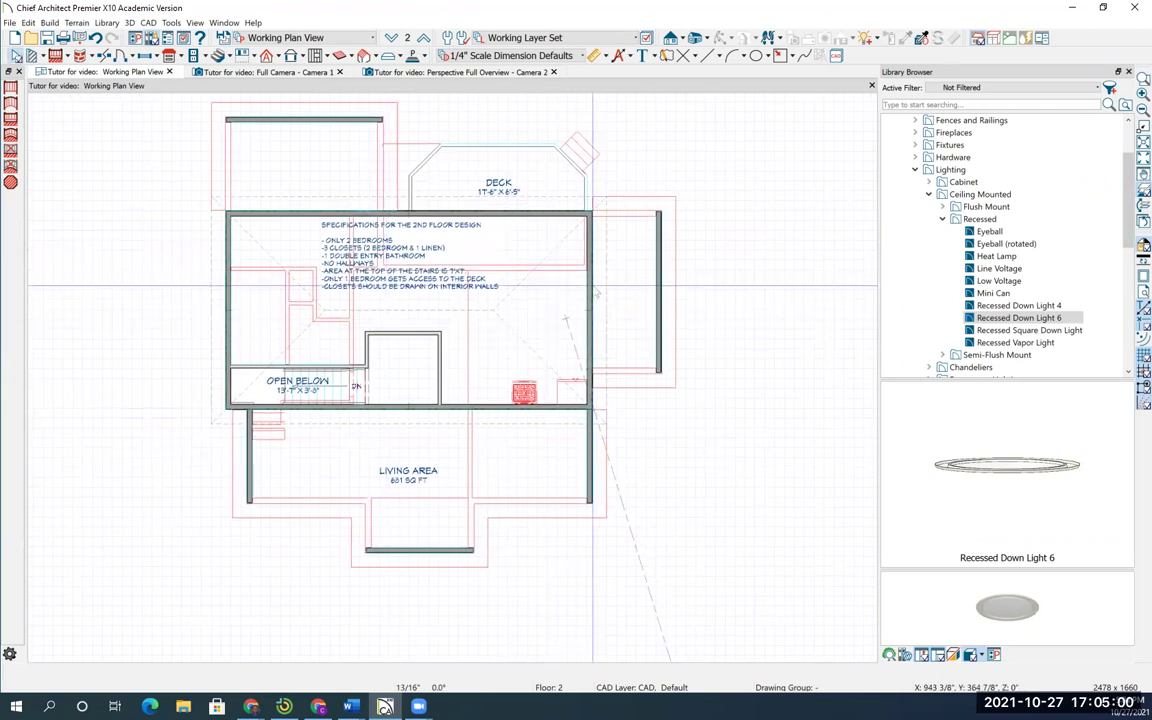
# - Confirm the second floor's right exterior wall as a full gable wall
pyautogui.click(590, 292)
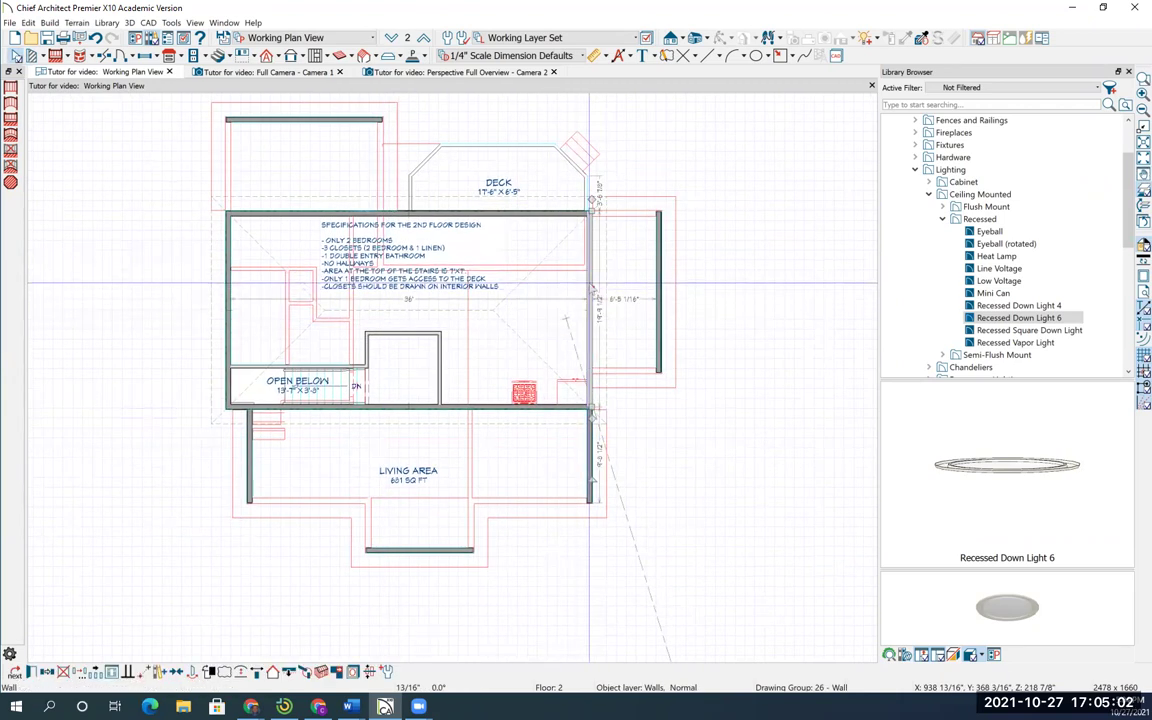
pyautogui.doubleClick(592, 291)
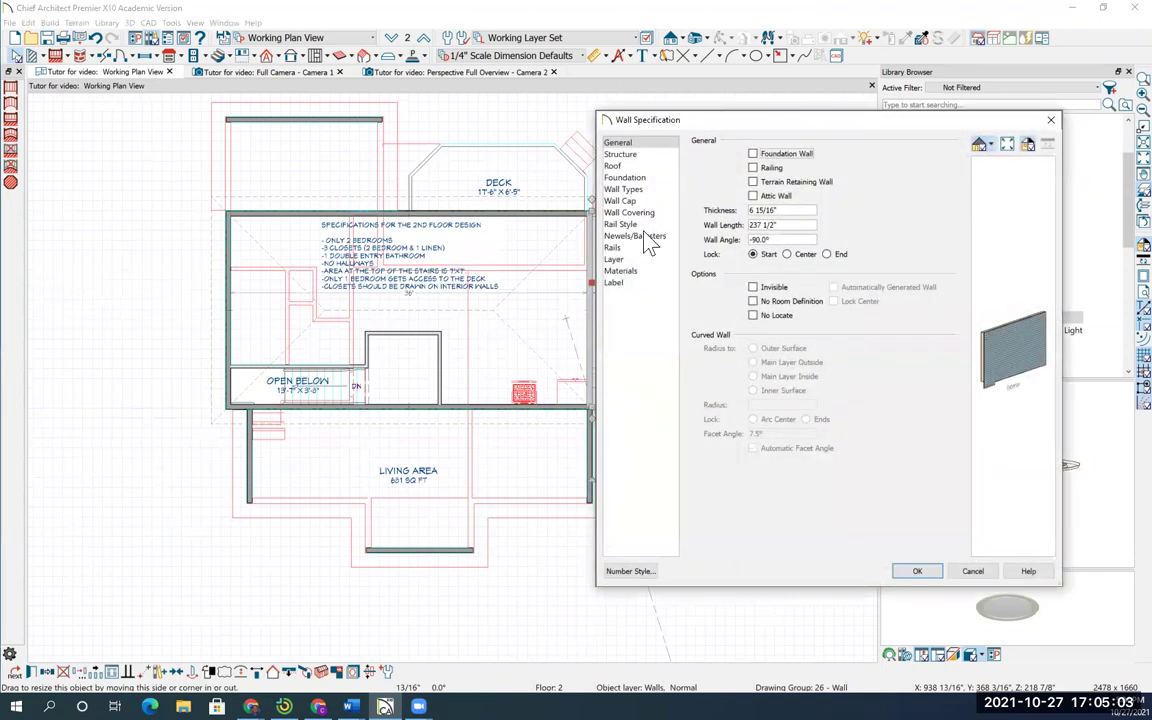
pyautogui.click(613, 166)
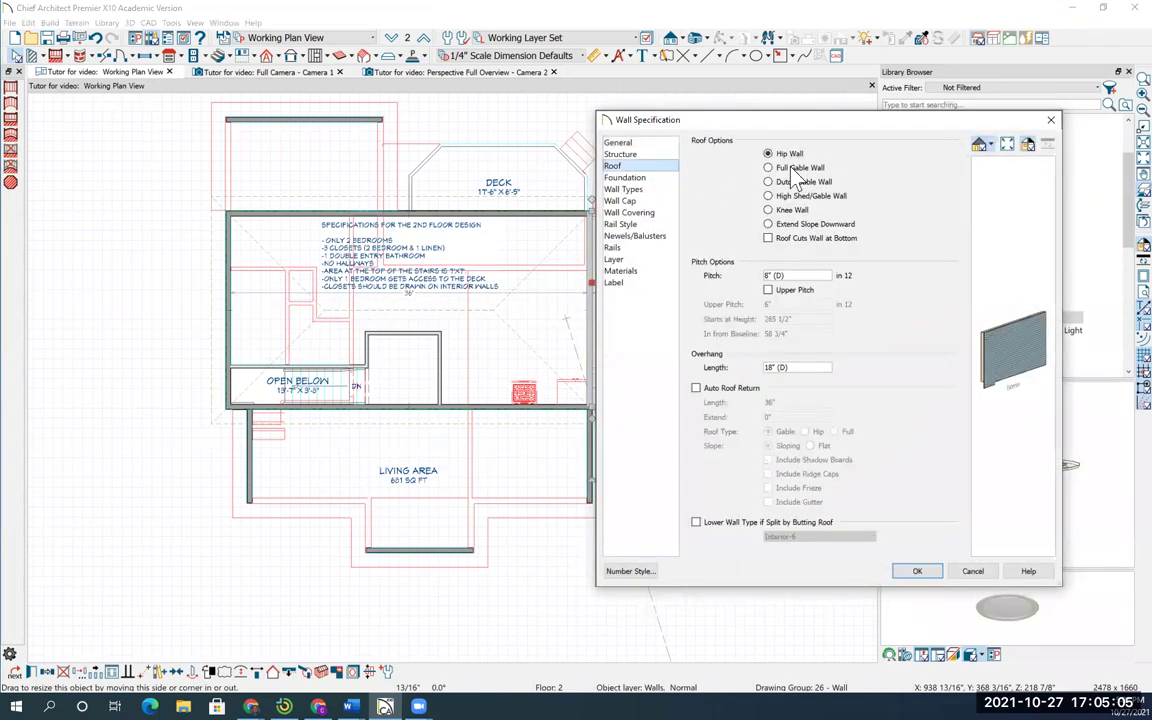
pyautogui.click(918, 571)
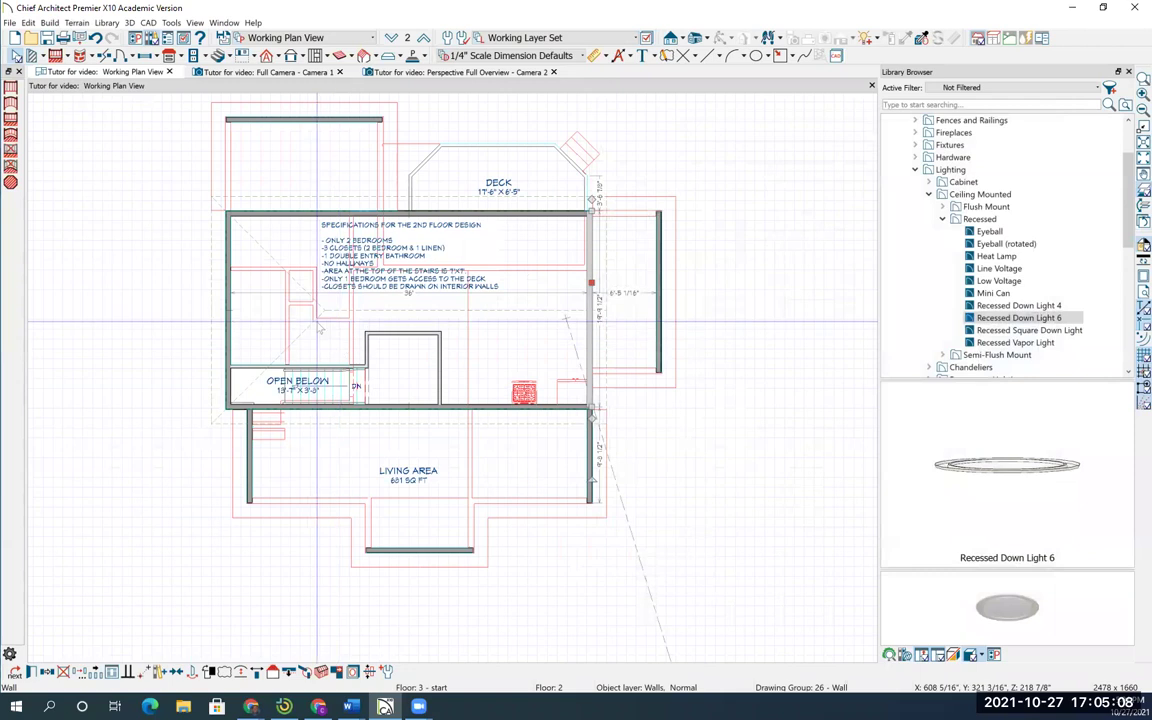
# - Set the second floor's left exterior wall to Full Gable Wall
pyautogui.click(227, 331)
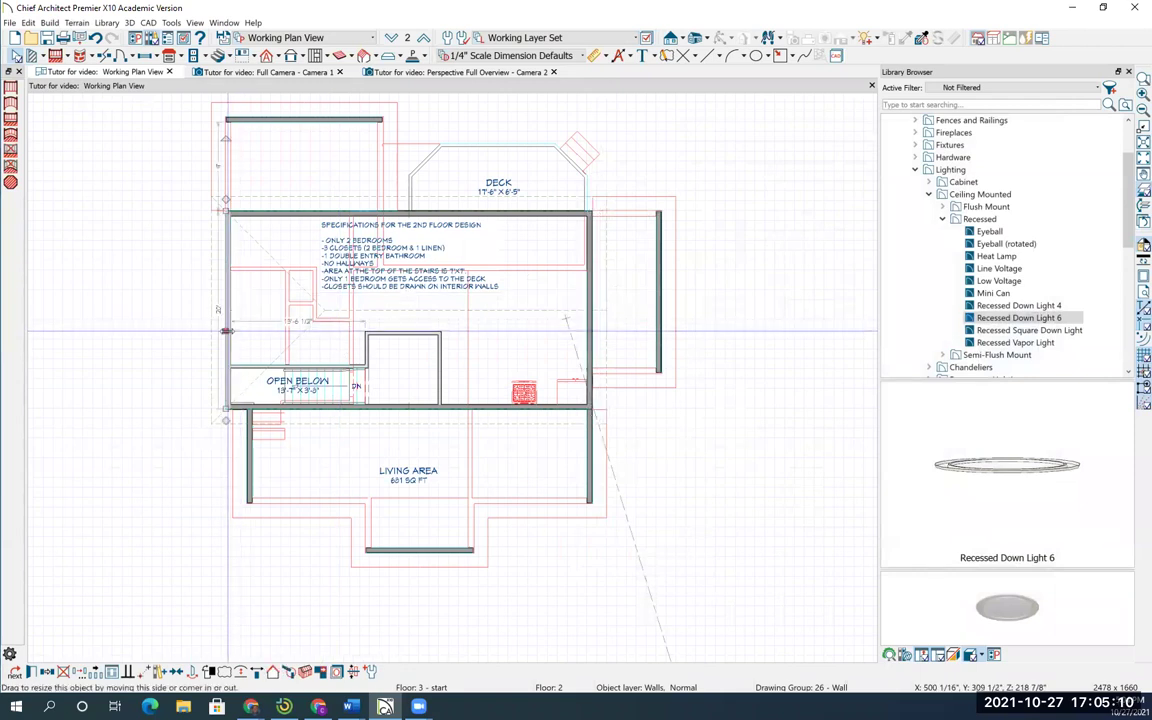
pyautogui.doubleClick(228, 331)
pyautogui.click(613, 166)
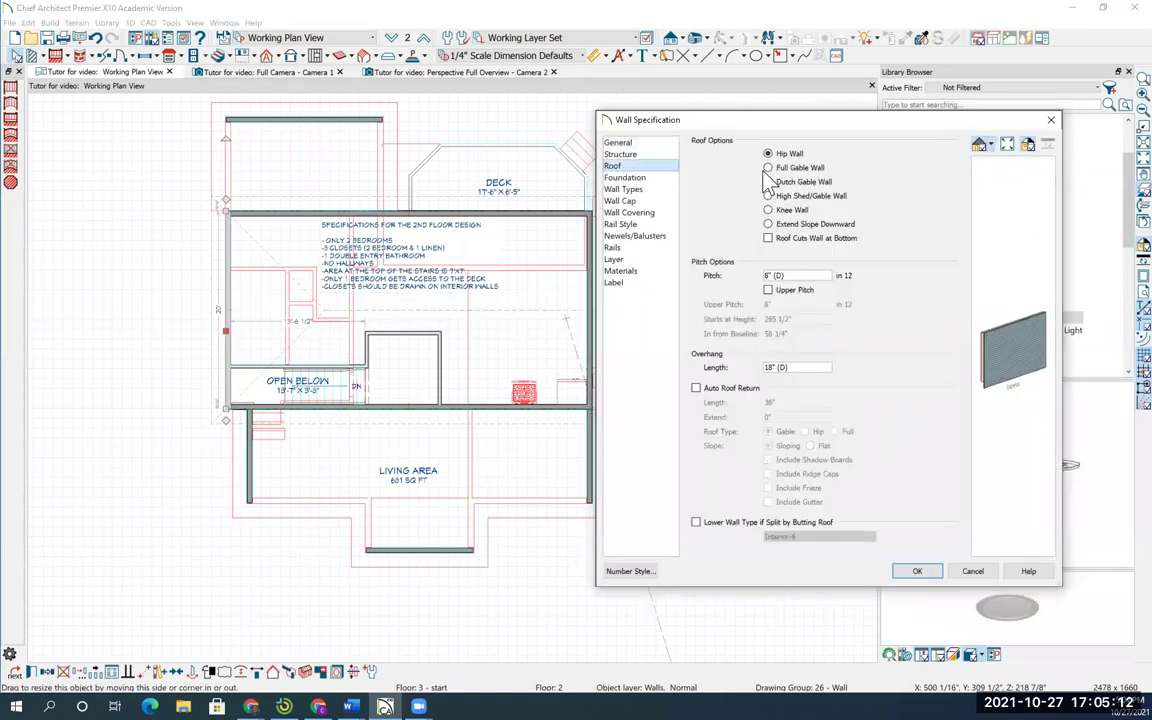
pyautogui.click(768, 168)
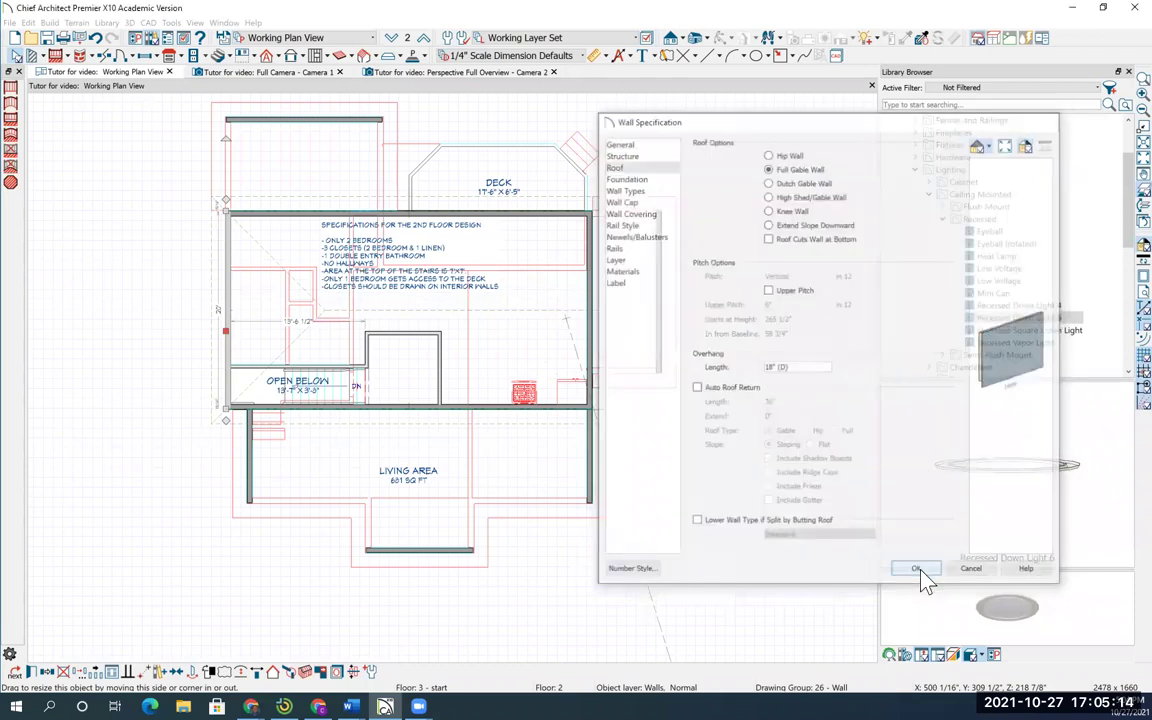
pyautogui.click(918, 572)
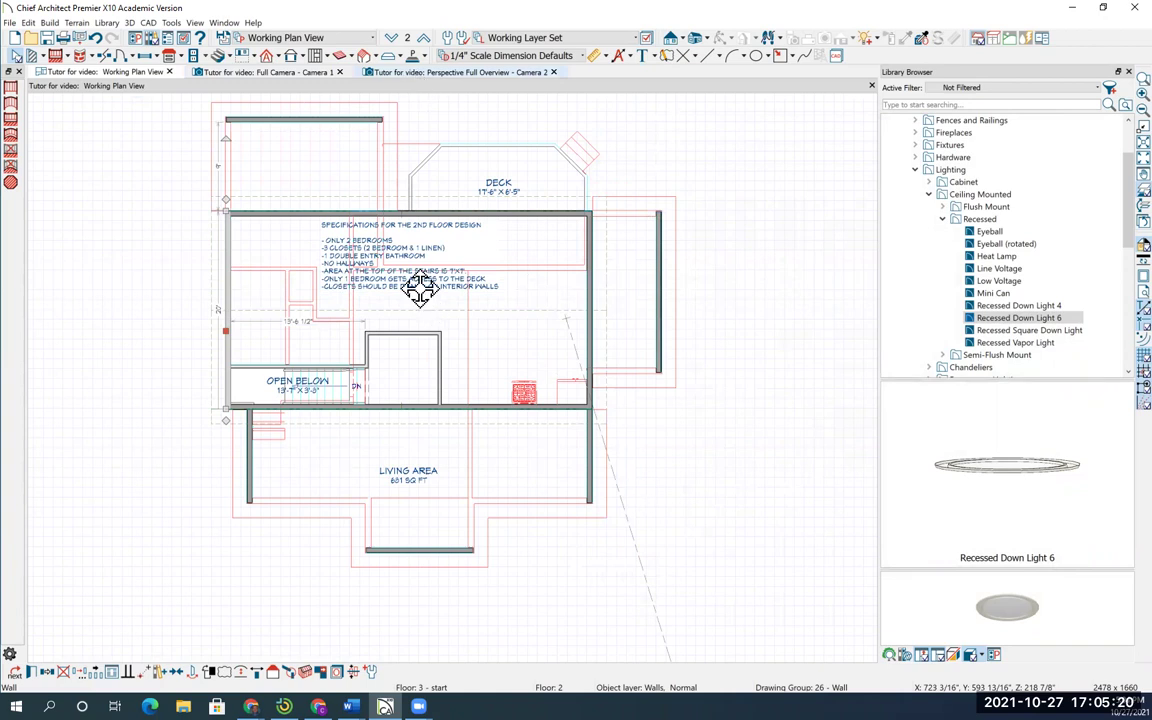
# - Orbit the 3D overview around the deck and over the roof to reveal the side gable
pyautogui.scroll(3, 442, 501)
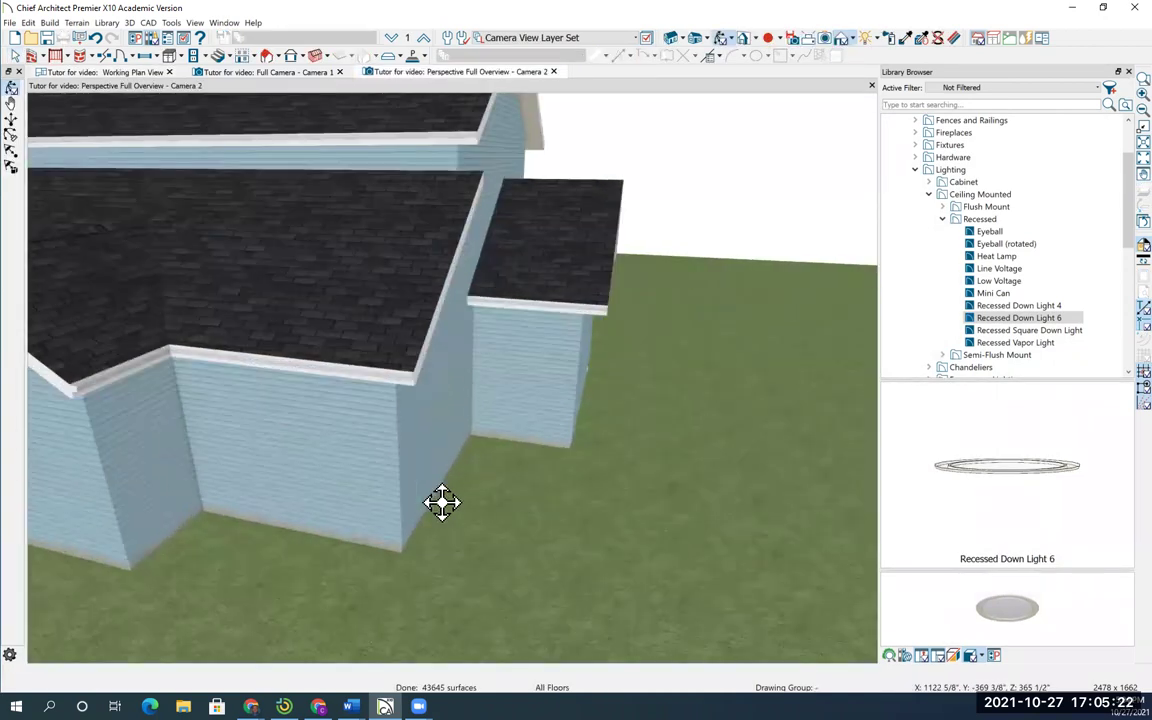
pyautogui.scroll(-3, 442, 501)
pyautogui.moveTo(458, 501)
pyautogui.mouseDown()
pyautogui.moveTo(324, 503)
pyautogui.moveTo(190, 478)
pyautogui.moveTo(247, 481)
pyautogui.moveTo(476, 427)
pyautogui.mouseUp()
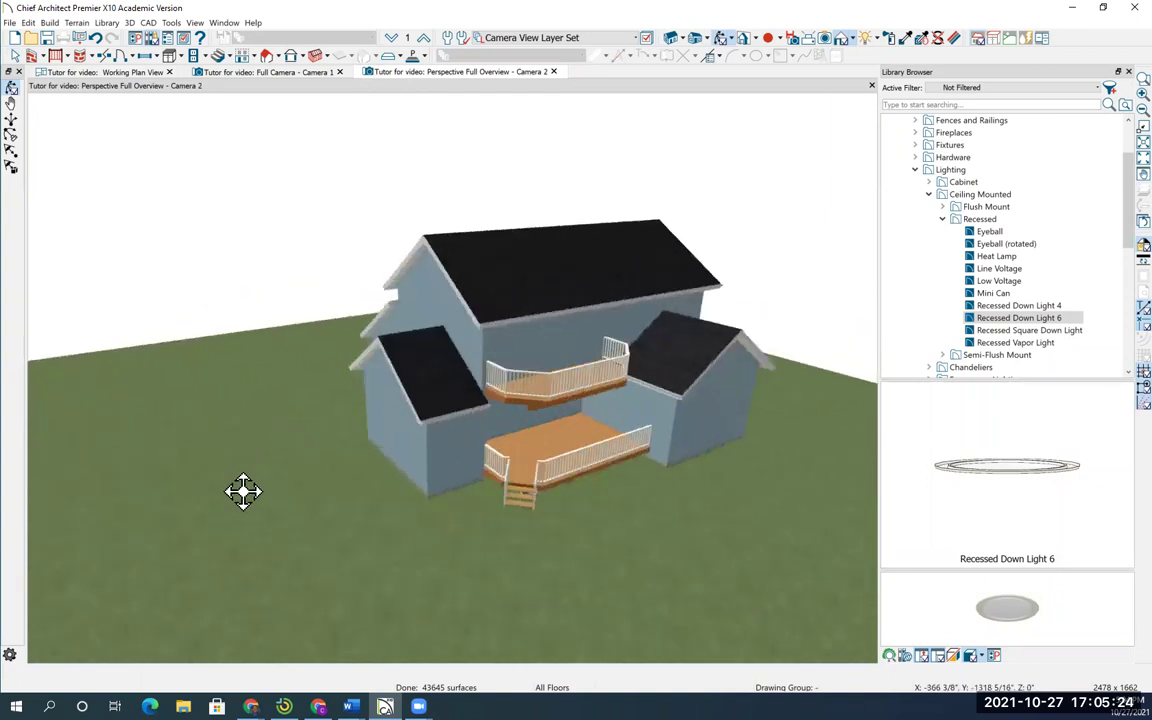
pyautogui.scroll(5, 546, 426)
pyautogui.moveTo(546, 426)
pyautogui.mouseDown()
pyautogui.moveTo(527, 442)
pyautogui.moveTo(535, 429)
pyautogui.moveTo(451, 433)
pyautogui.mouseUp()
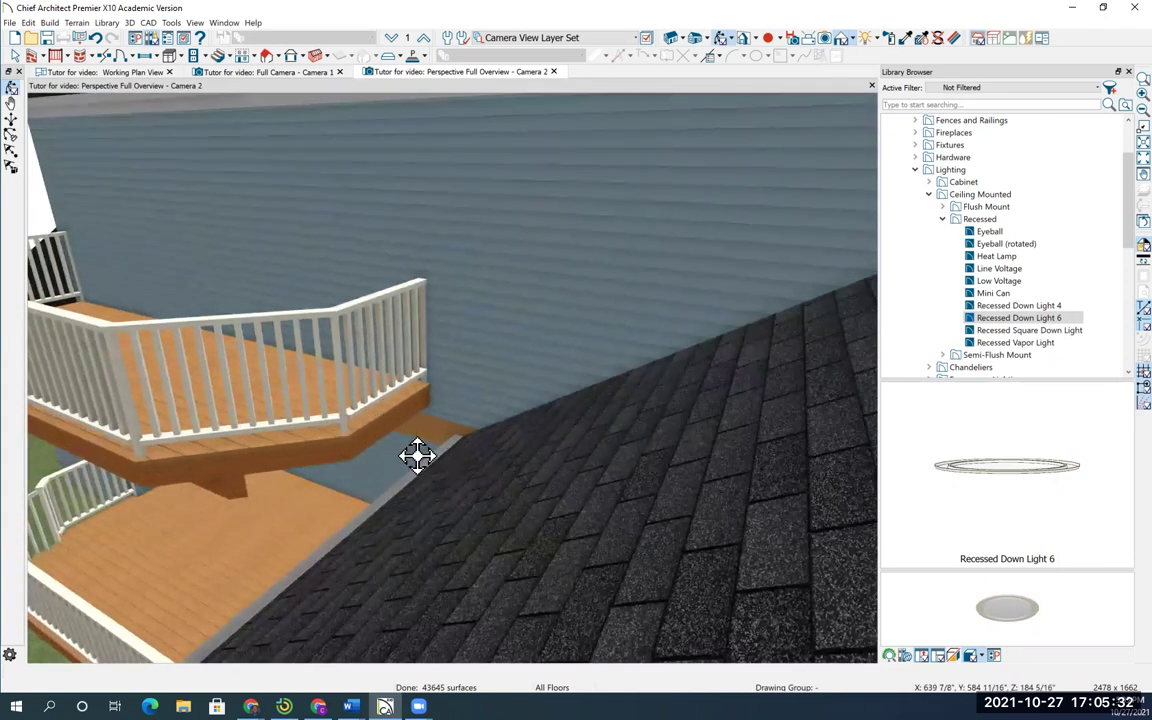
pyautogui.moveTo(474, 465)
pyautogui.mouseDown()
pyautogui.moveTo(465, 509)
pyautogui.moveTo(473, 481)
pyautogui.moveTo(493, 482)
pyautogui.mouseUp()
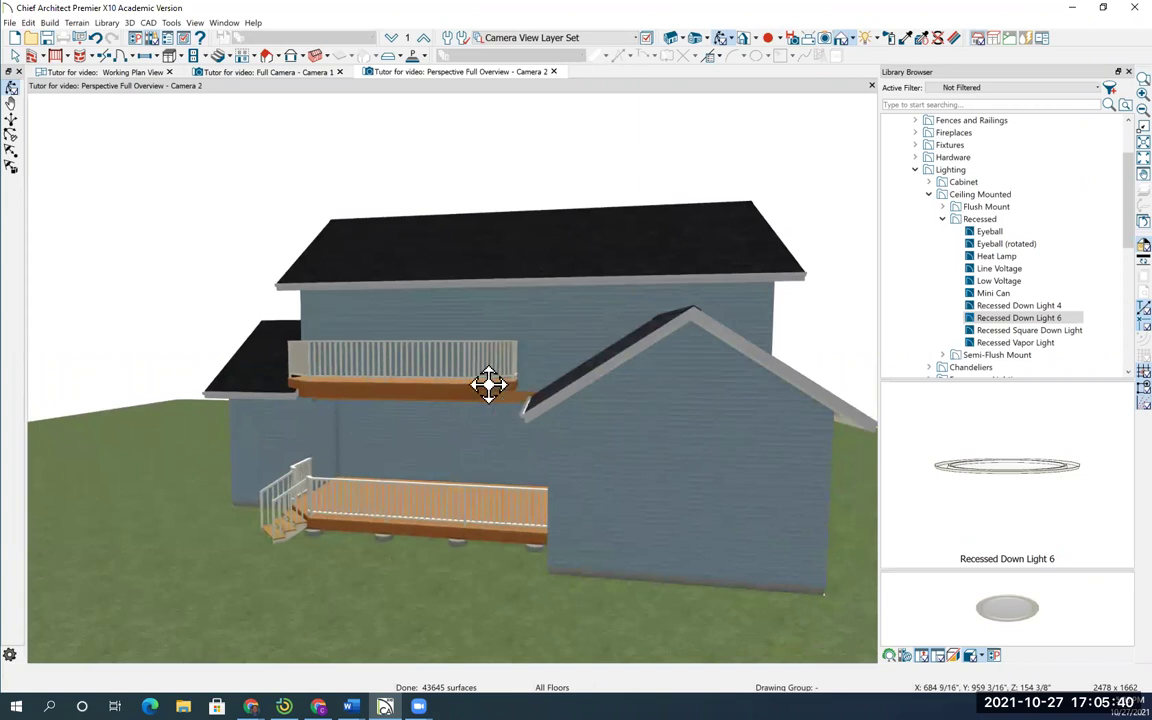
pyautogui.moveTo(454, 443)
pyautogui.mouseDown()
pyautogui.moveTo(460, 460)
pyautogui.moveTo(476, 458)
pyautogui.moveTo(244, 458)
pyautogui.moveTo(330, 450)
pyautogui.mouseUp()
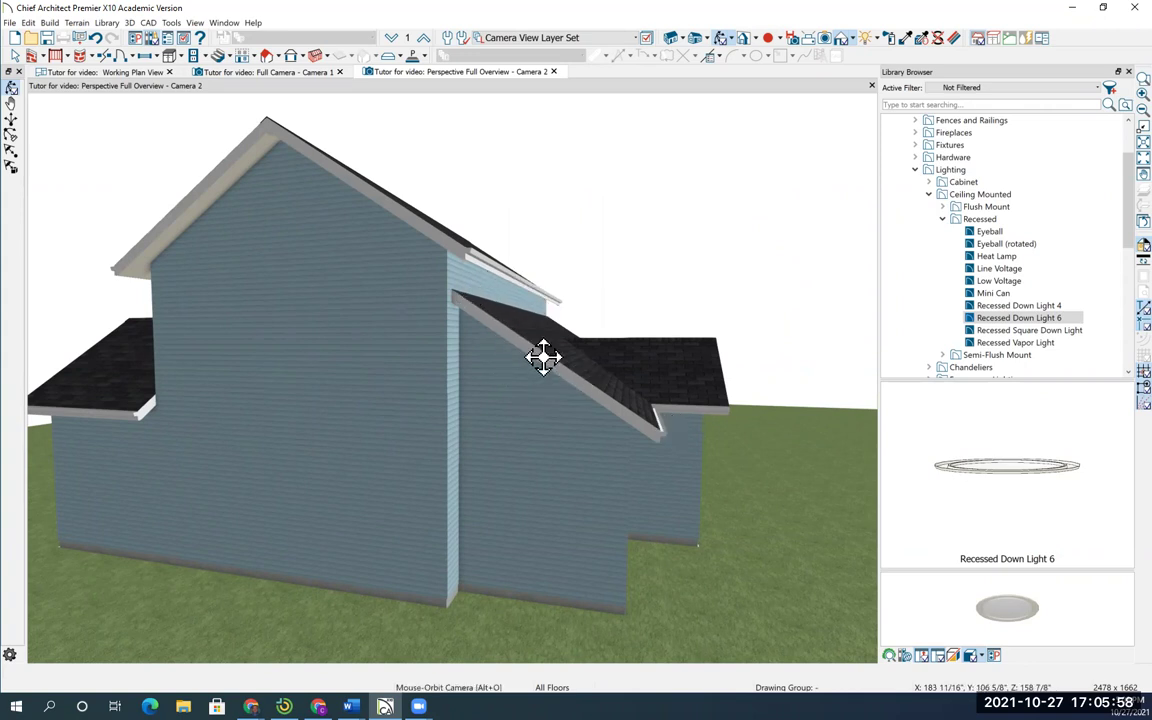
# - On Floor 1, lower the living room front wall's roof pitch to 5 in 12
pyautogui.click(105, 74)
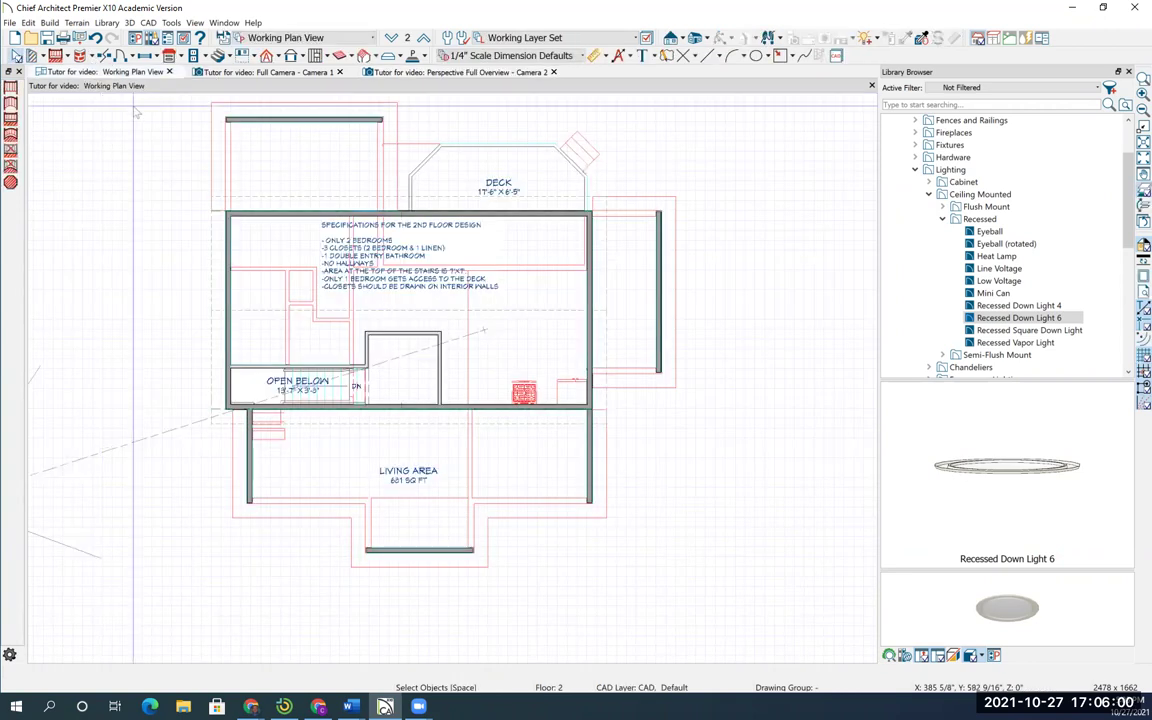
pyautogui.click(391, 37)
pyautogui.moveTo(633, 493); pyautogui.dragTo(622, 395, button='middle')
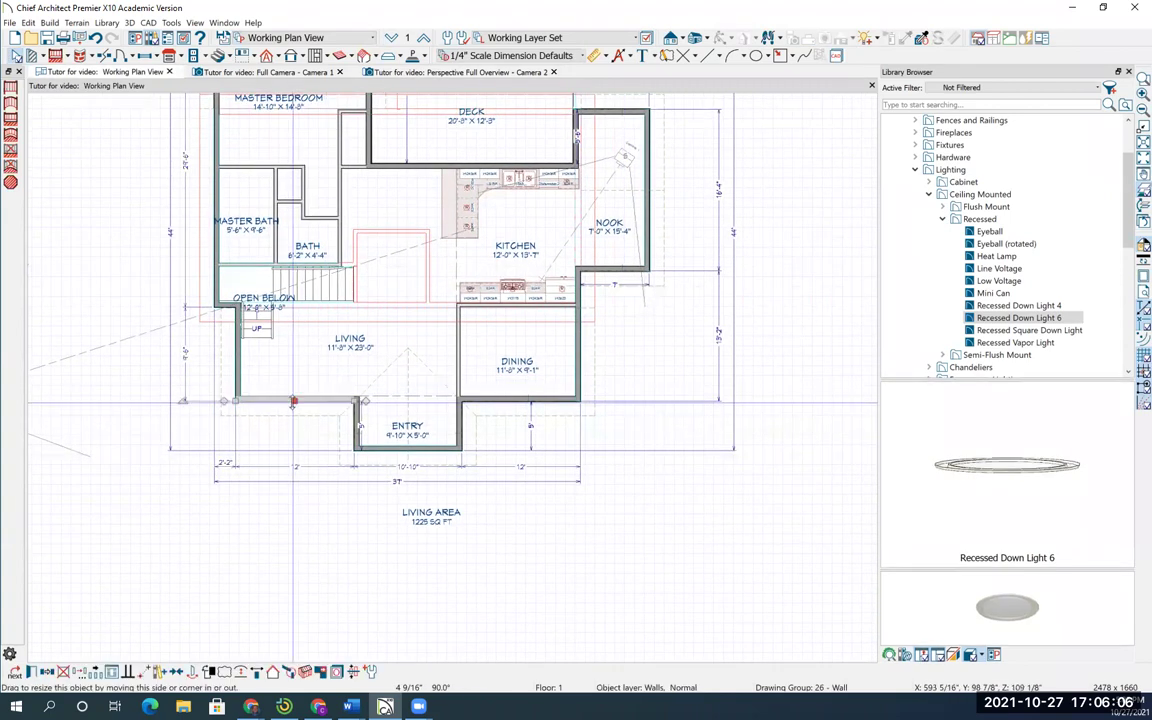
pyautogui.click(309, 401)
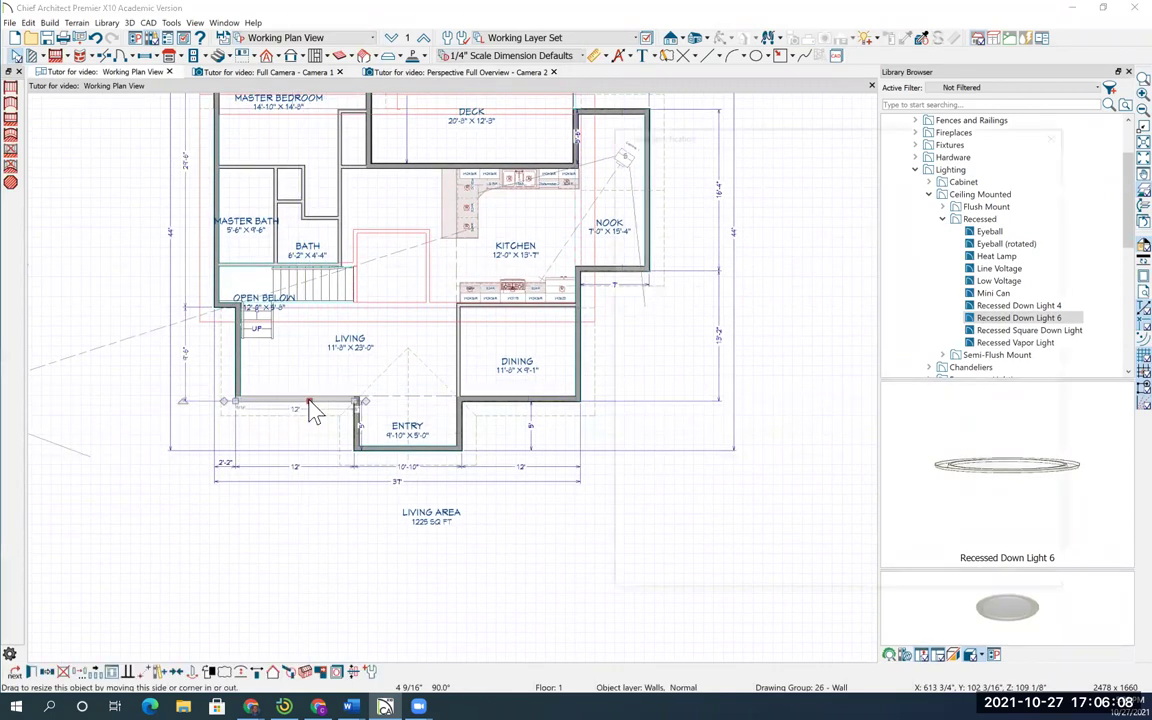
pyautogui.doubleClick(309, 401)
pyautogui.click(614, 166)
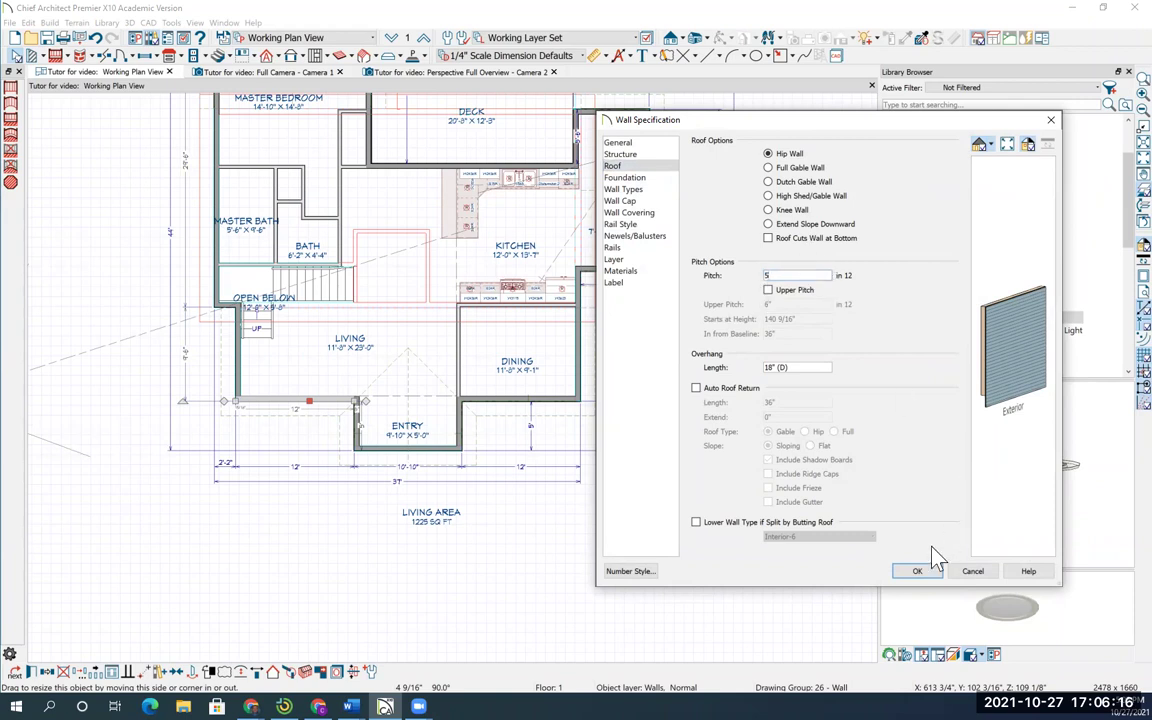
pyautogui.click(918, 572)
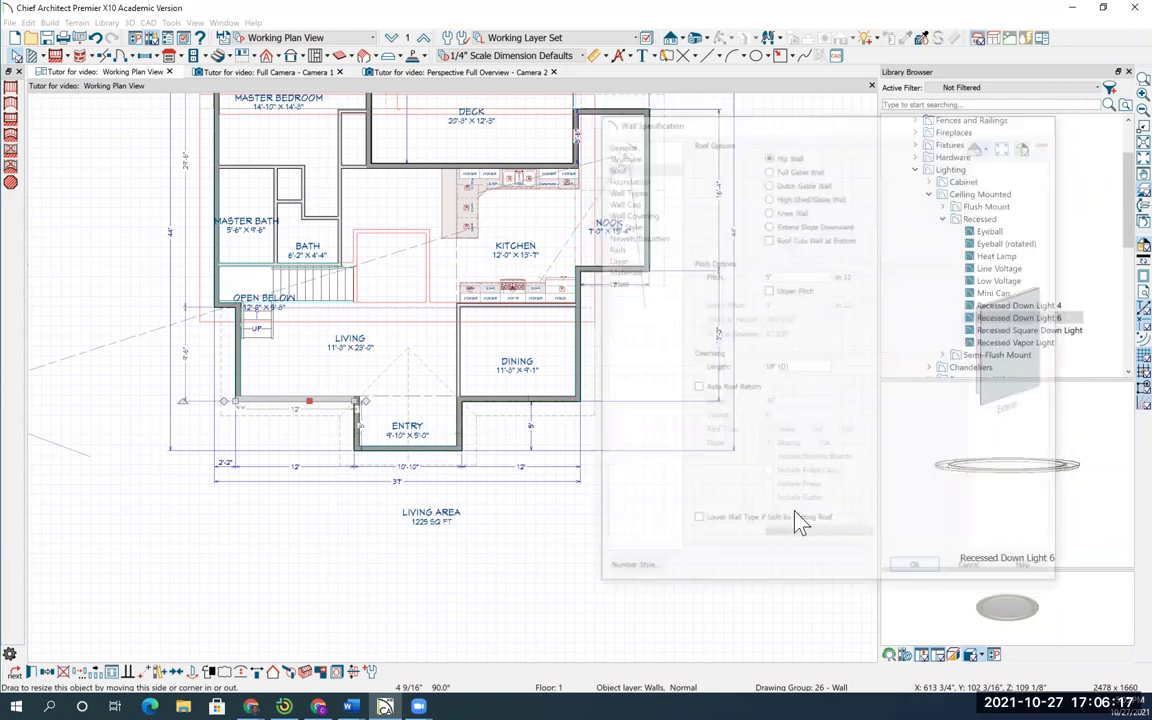
# - Give the dining room's front wall a 5 in 12 roof pitch
pyautogui.doubleClick(520, 401)
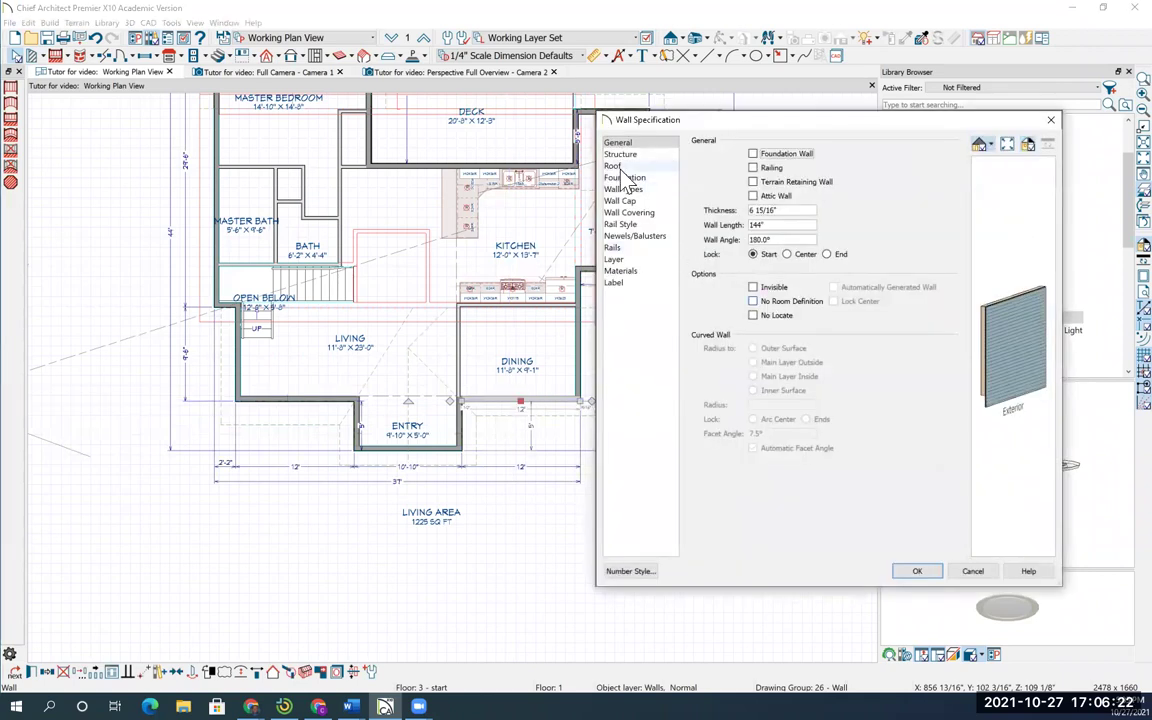
pyautogui.click(613, 166)
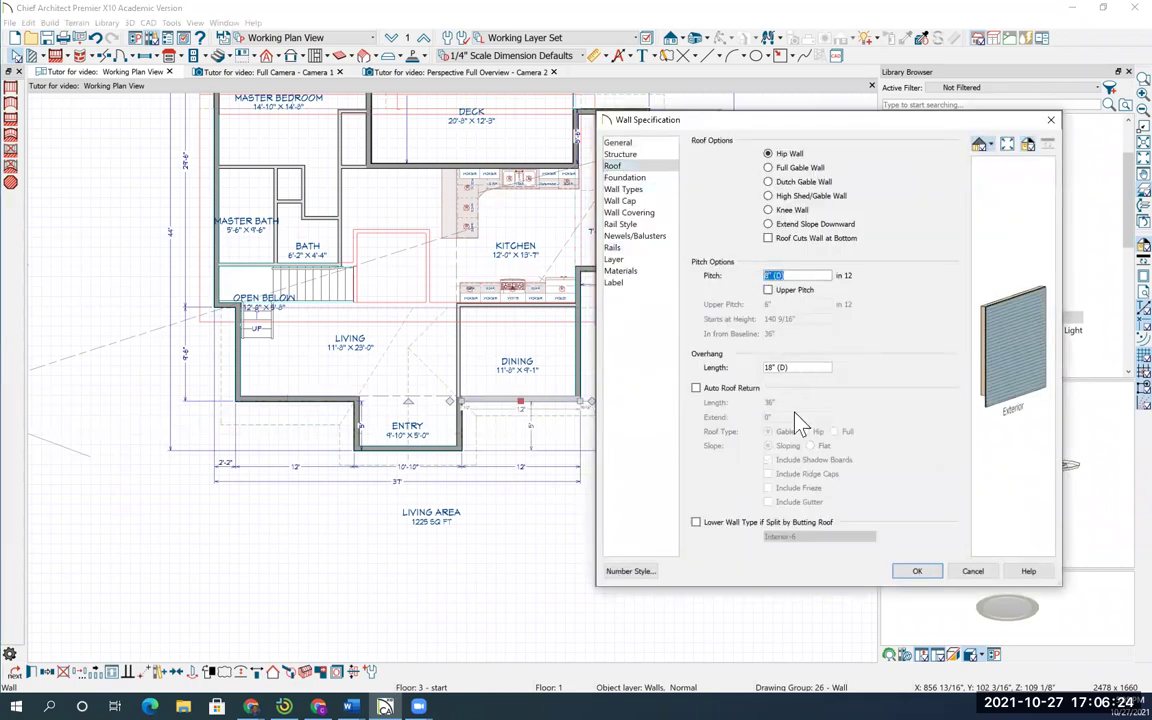
pyautogui.write('5')
pyautogui.click(920, 576)
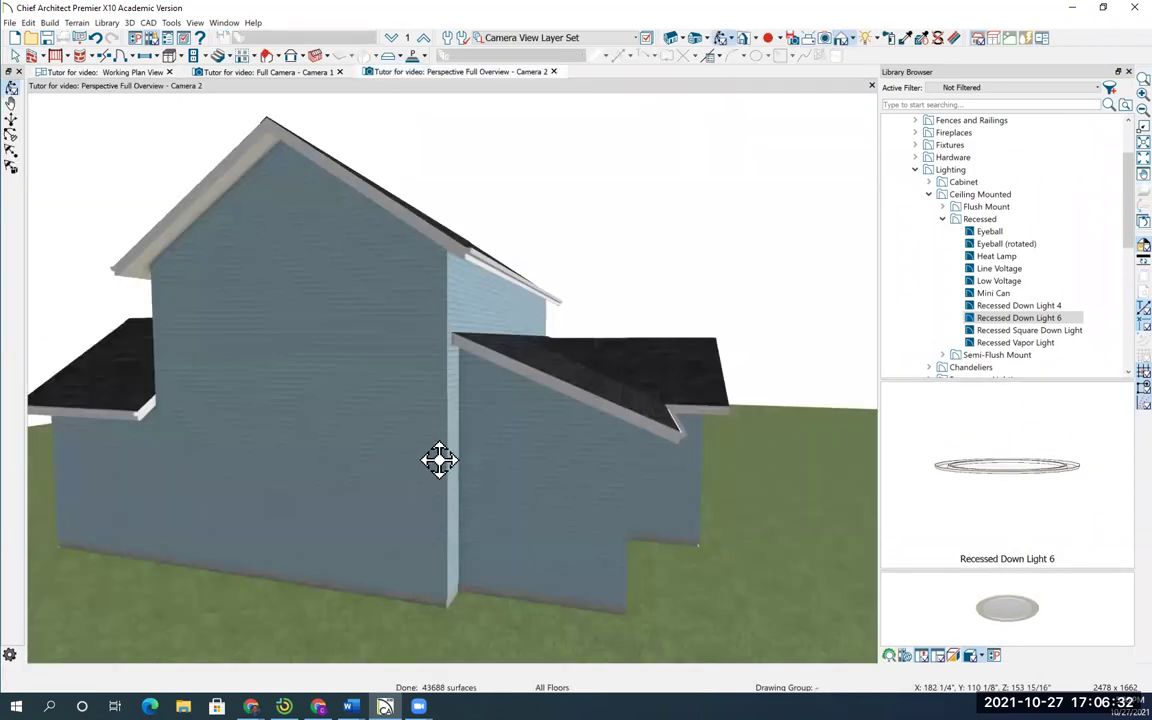
# - Zoom out and orbit the 3D overview to see the house, lot and 5-in-12 front roof
pyautogui.scroll(3, 437, 461)
pyautogui.scroll(-5, 440, 461)
pyautogui.moveTo(445, 463)
pyautogui.mouseDown(button='middle')
pyautogui.moveTo(347, 462)
pyautogui.moveTo(401, 463)
pyautogui.moveTo(399, 432)
pyautogui.mouseUp(button='middle')
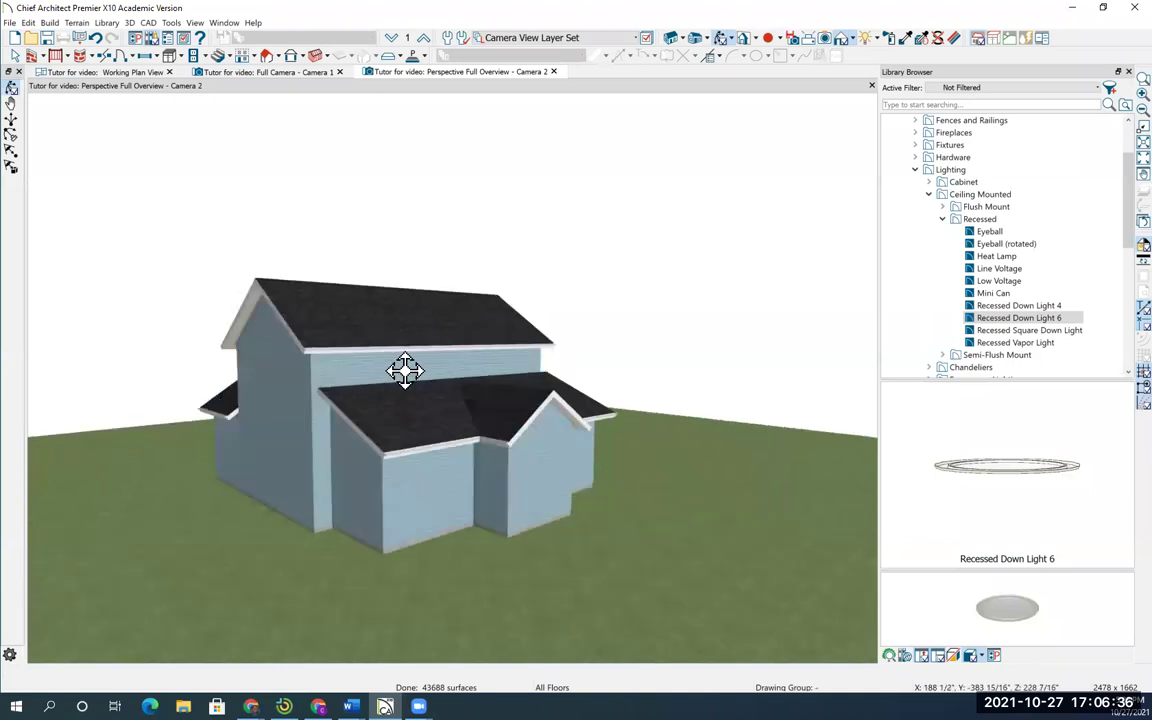
pyautogui.scroll(-2, 452, 440)
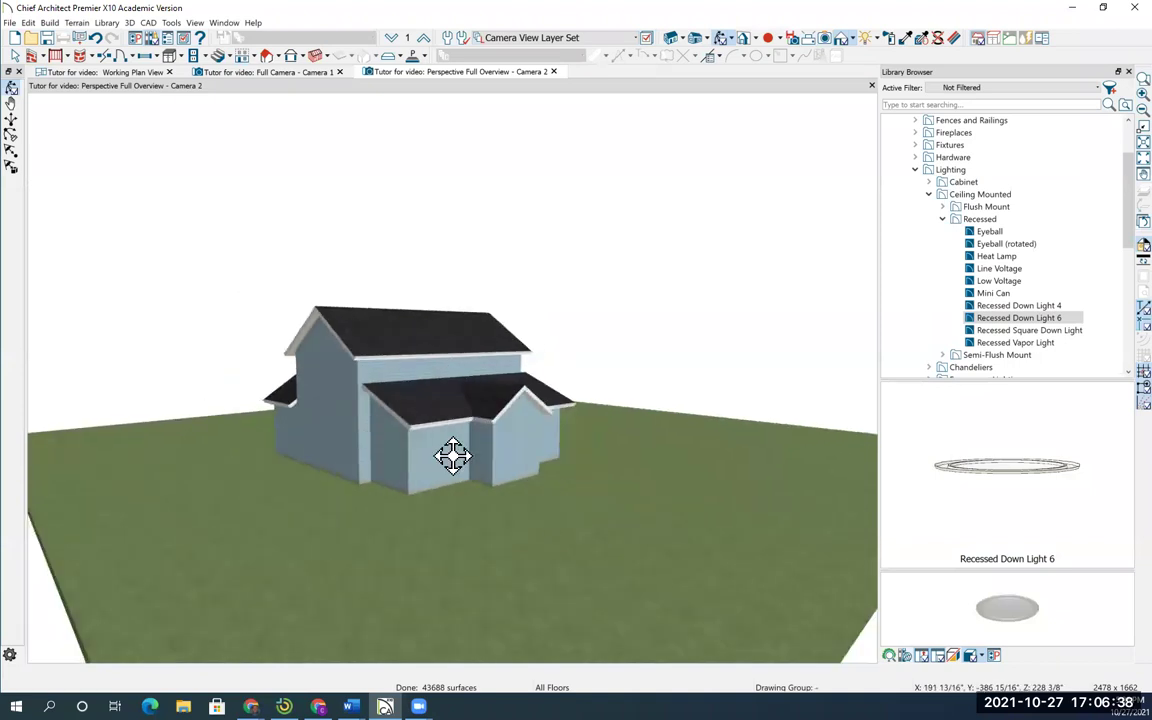
pyautogui.scroll(-2, 484, 452)
pyautogui.moveTo(478, 452); pyautogui.dragTo(434, 455, button='middle')
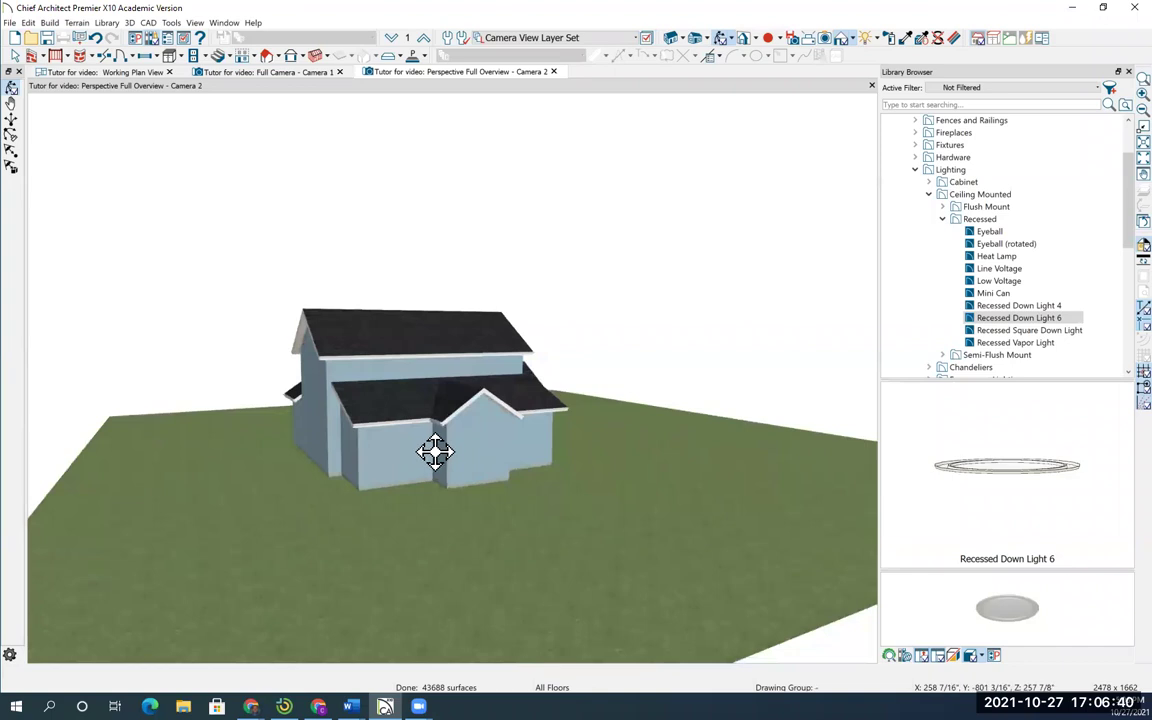
pyautogui.scroll(-3, 437, 453)
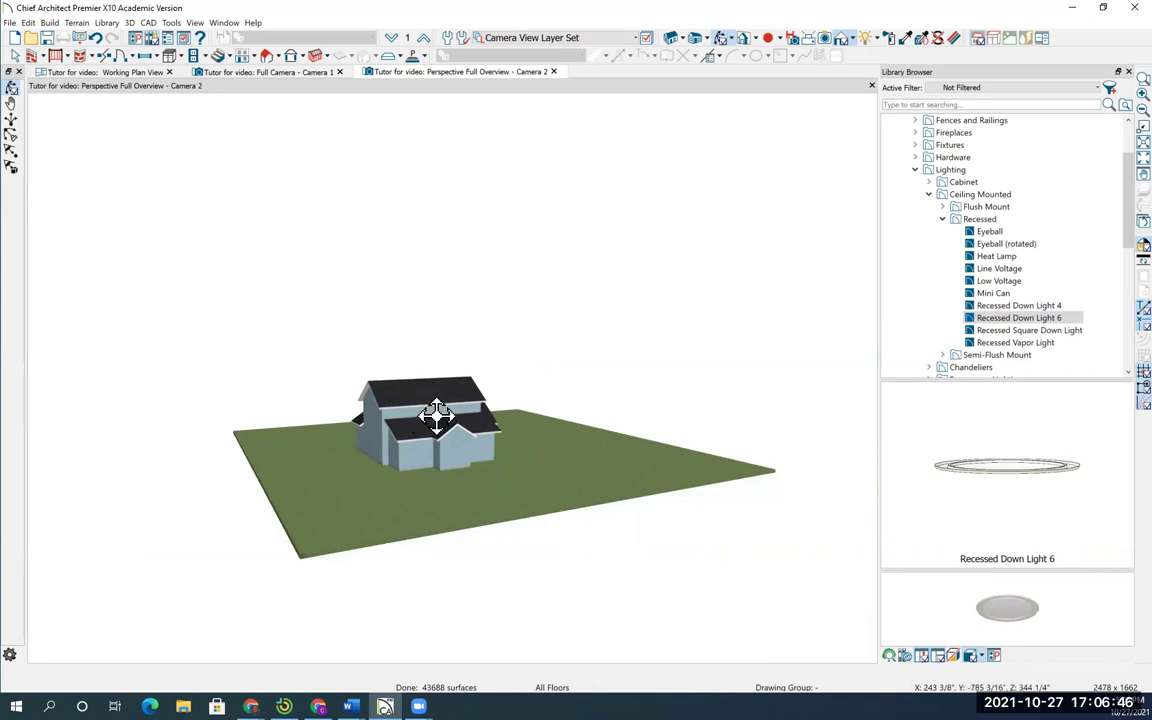
pyautogui.scroll(3, 411, 391)
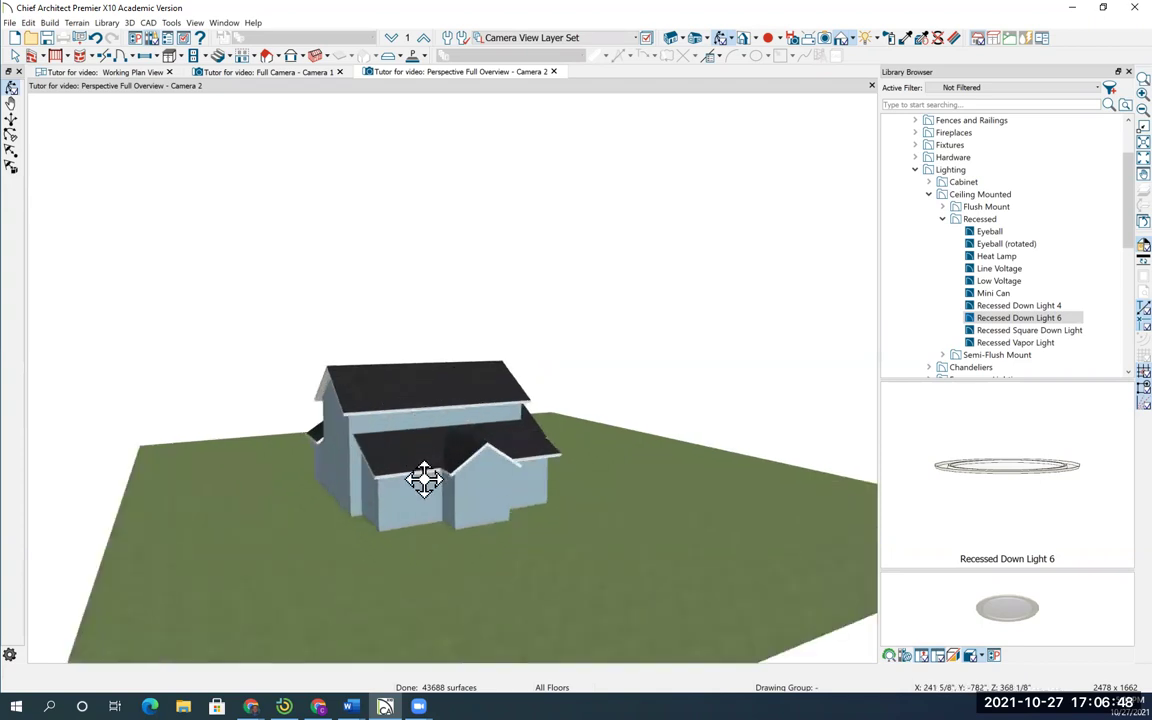